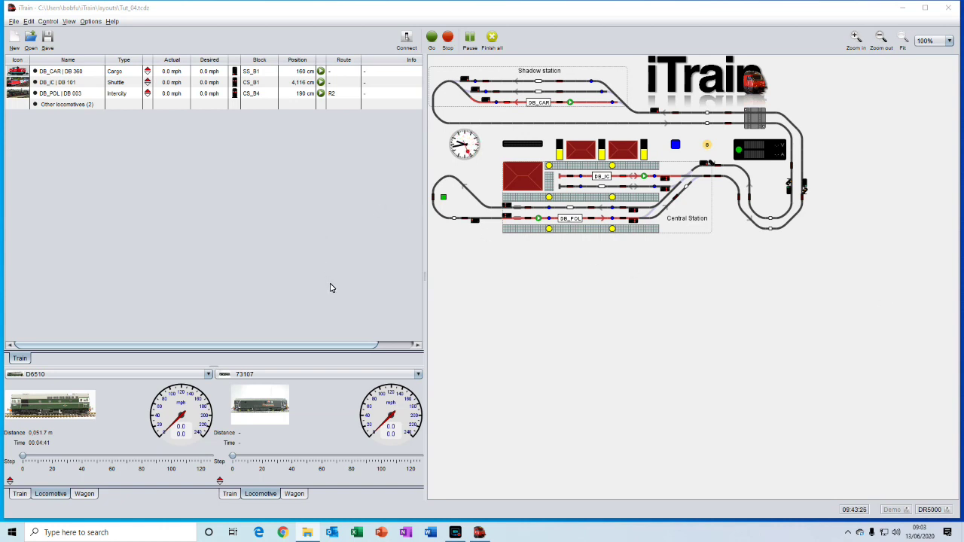
Open an existing layout, then start a new empty project keeping the existing locomotives and trains.
left_click(30, 42)
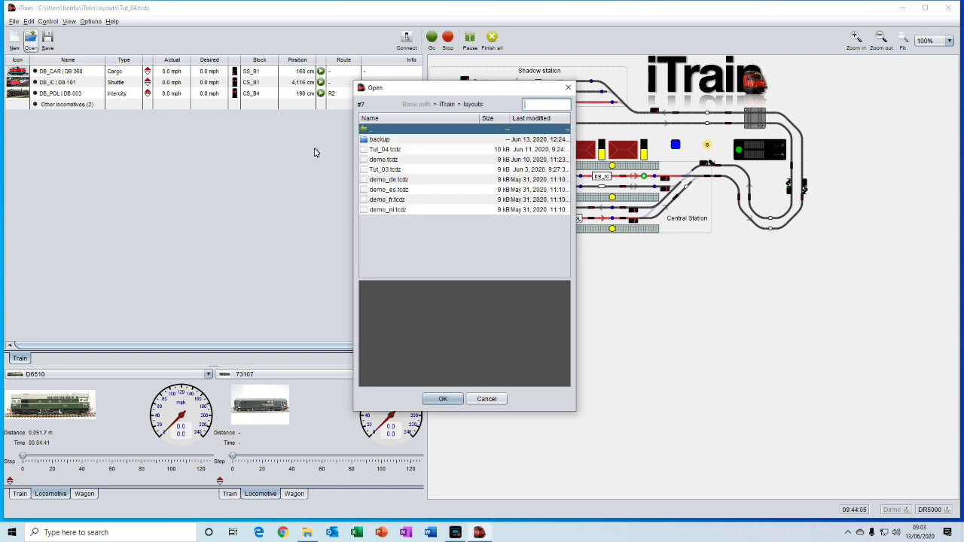
left_click(452, 398)
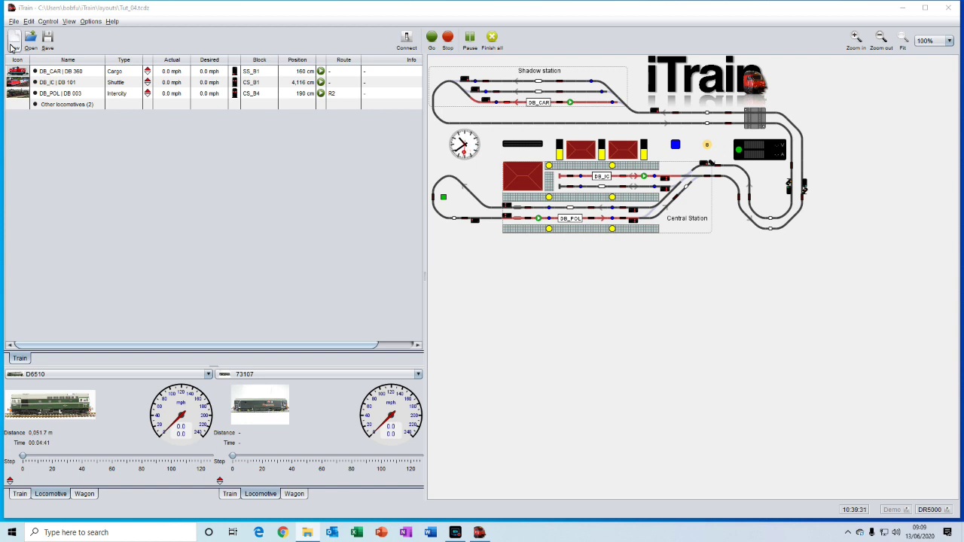
left_click(13, 41)
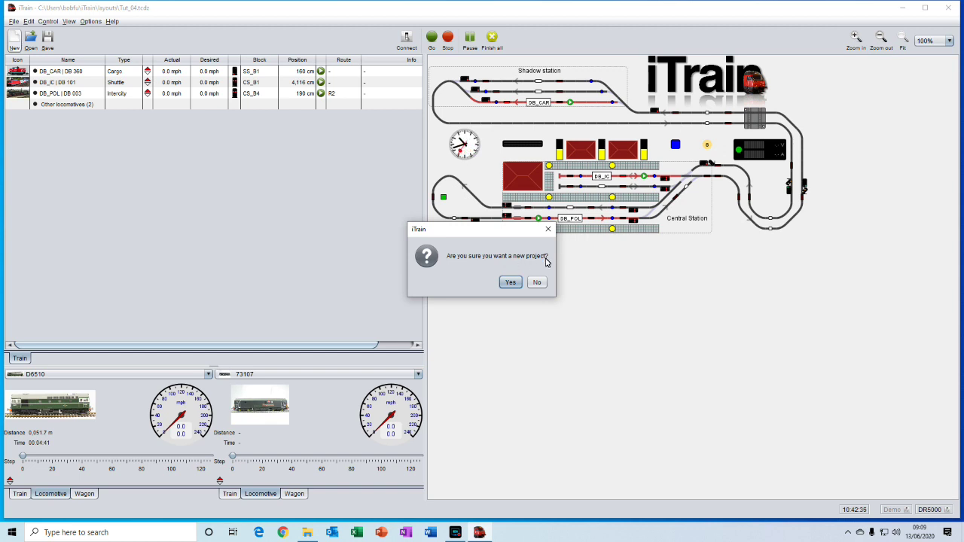
left_click(509, 283)
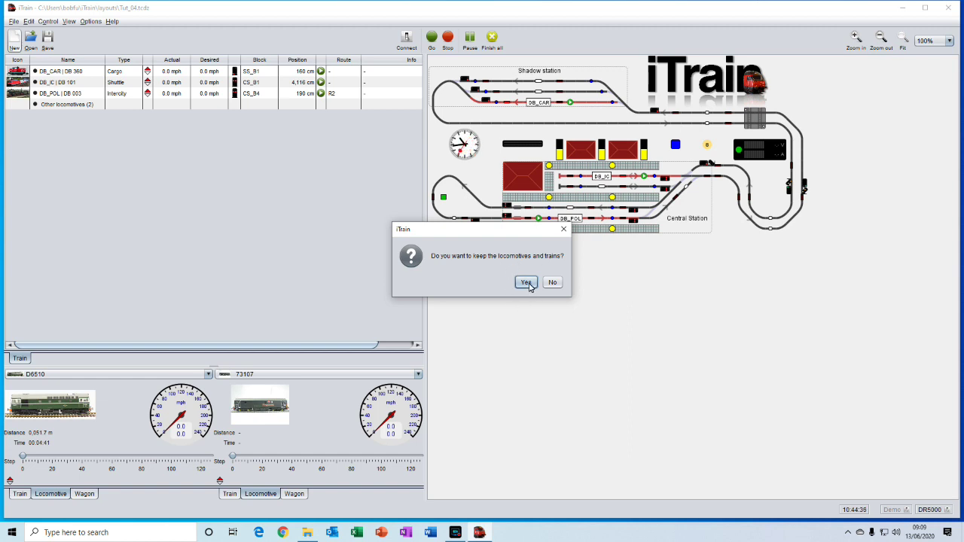
left_click(526, 282)
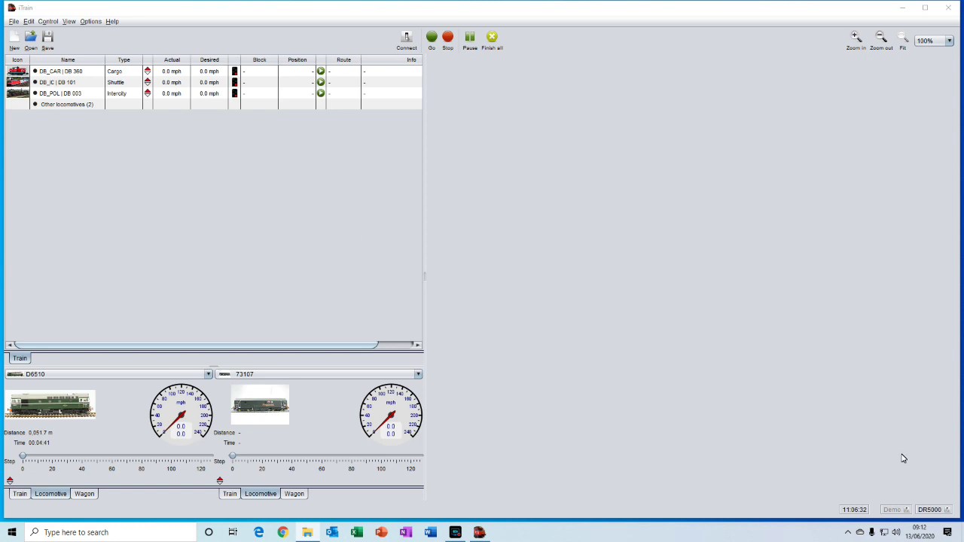
left_click(932, 490)
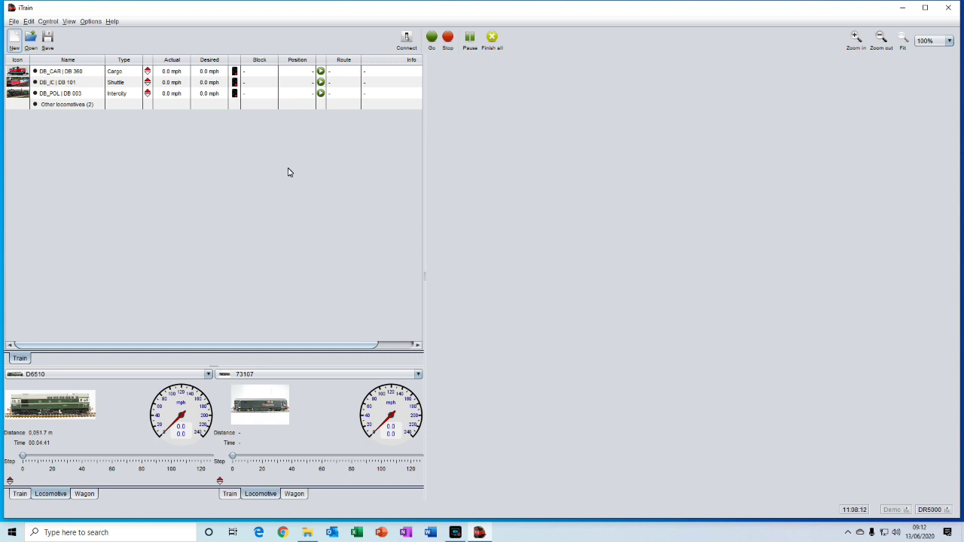
left_click(29, 22)
left_click(38, 32)
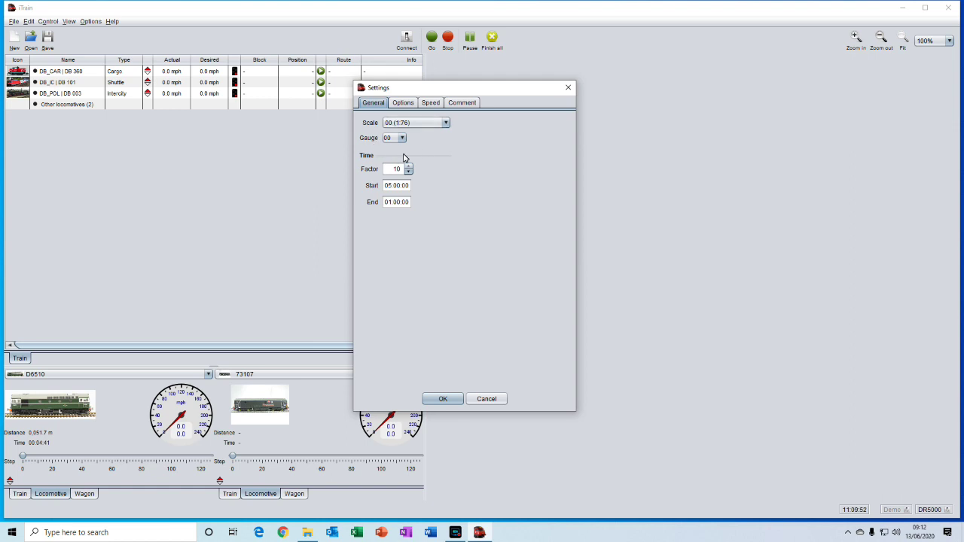
left_click(444, 399)
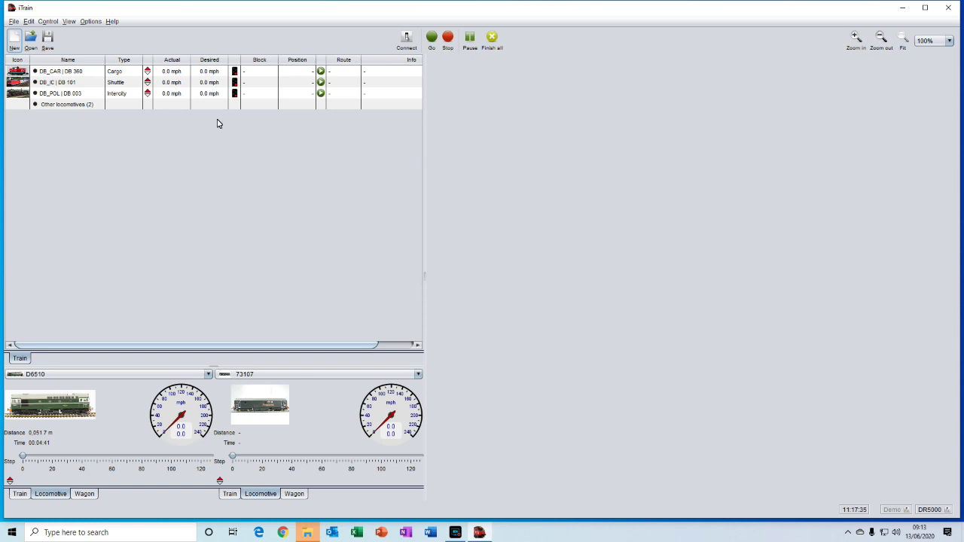
Add a new switchboard from the Edit menu and accept the name 'Main'.
left_click(29, 21)
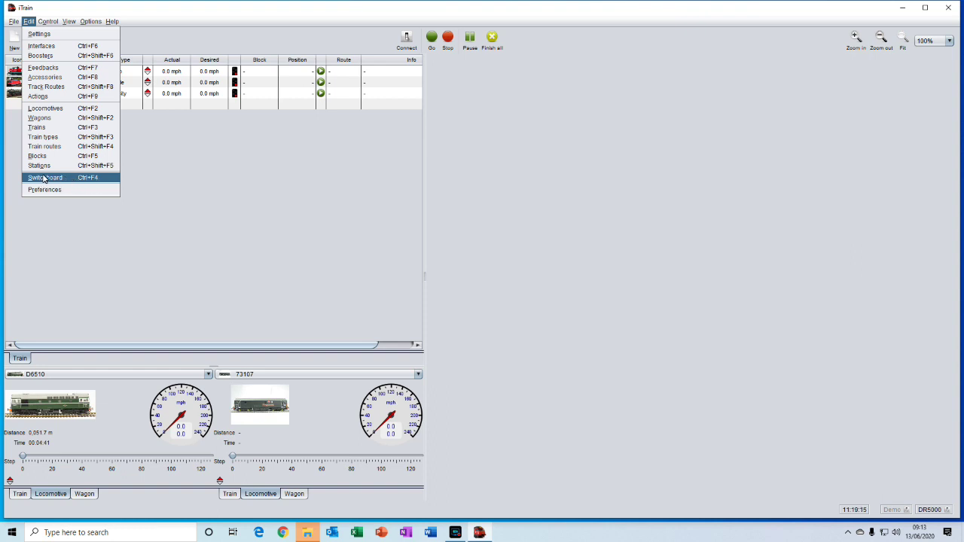
left_click(43, 178)
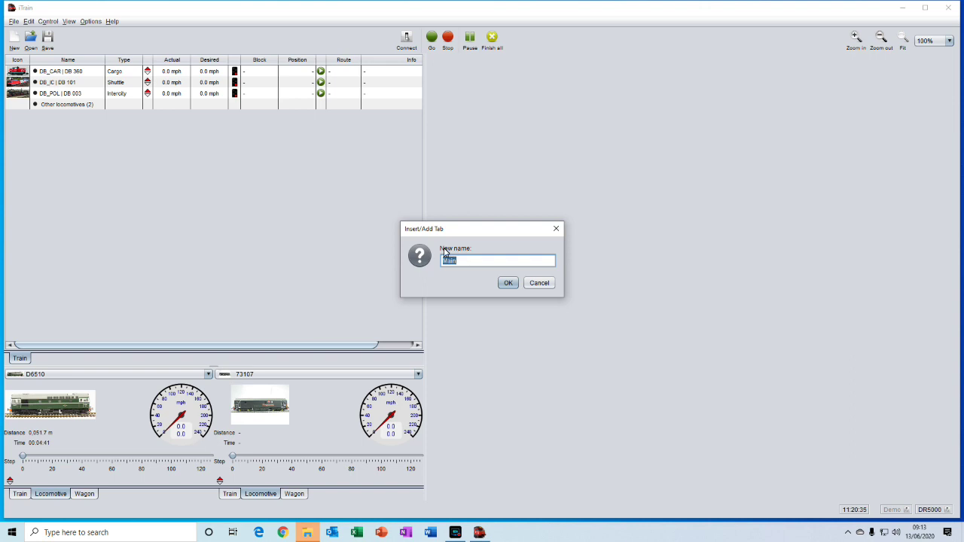
left_click(509, 284)
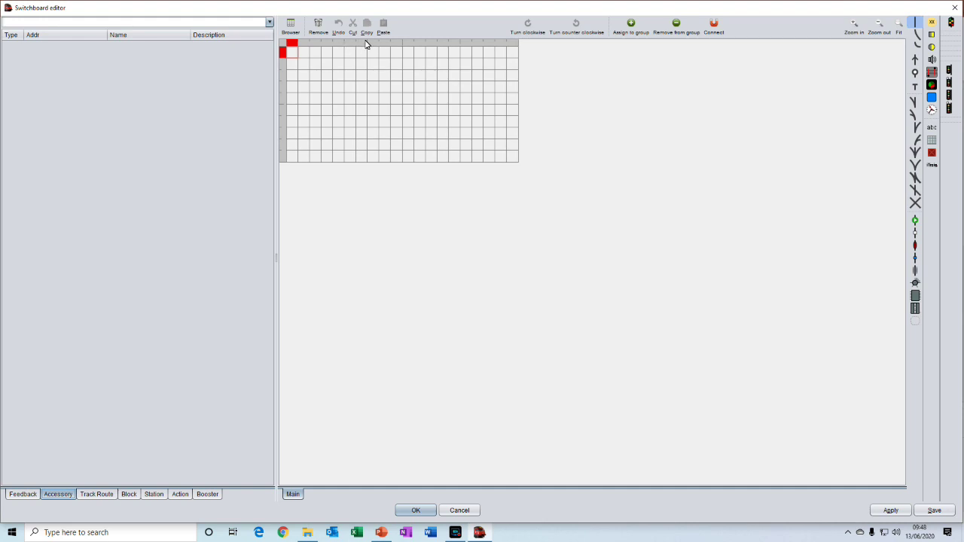
Drag the grid's right edge outward and its bottom edge down to add columns and rows.
left_click(513, 43)
left_click(519, 48)
left_click_drag(519, 48, 865, 49)
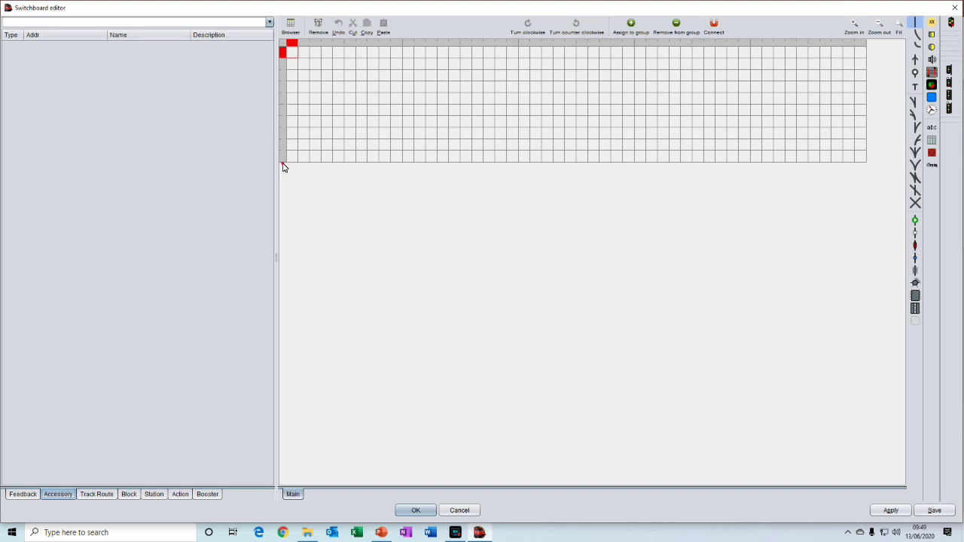
left_click_drag(284, 167, 285, 396)
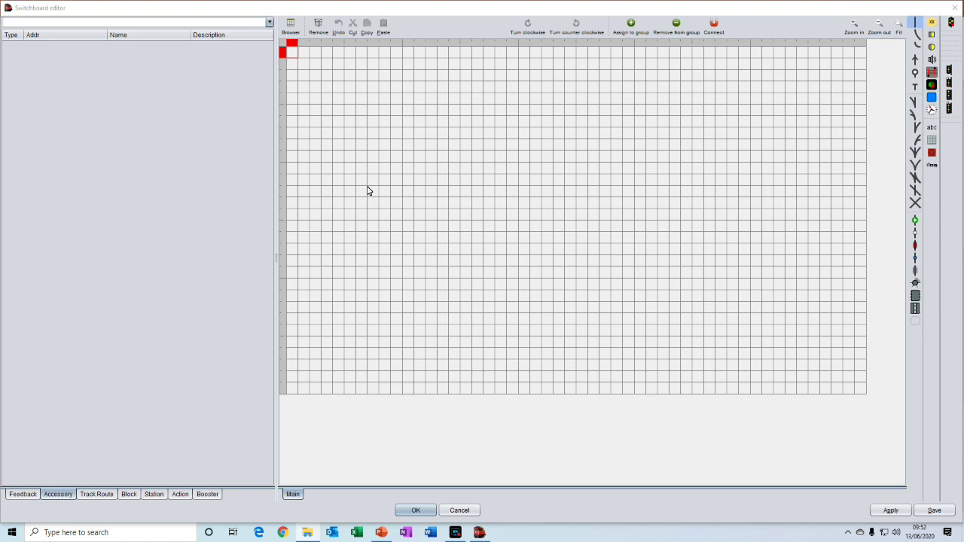
Place a straight track piece on a middle row and mark a long run of cells along it.
left_click(916, 23)
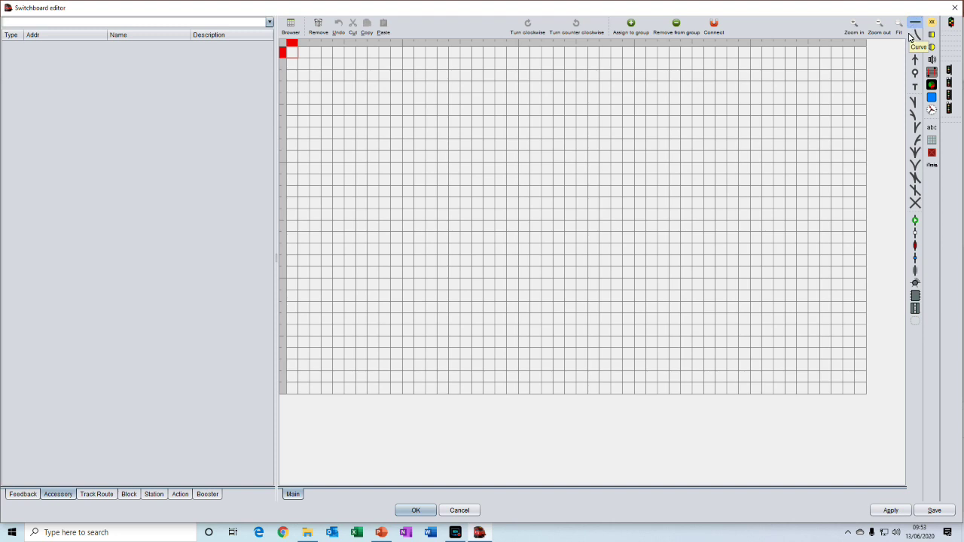
left_click(914, 27)
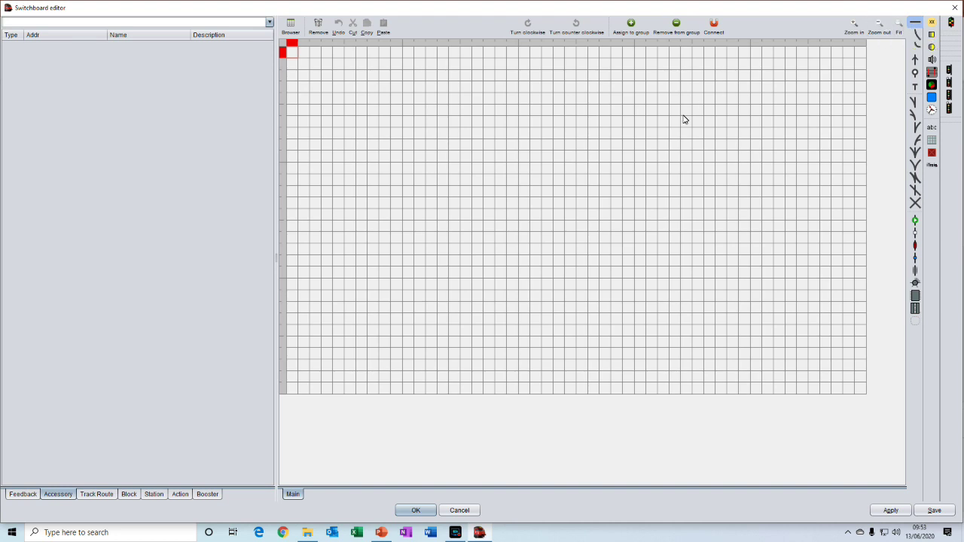
left_click(327, 218)
left_click(338, 218)
left_click_drag(341, 217, 823, 219)
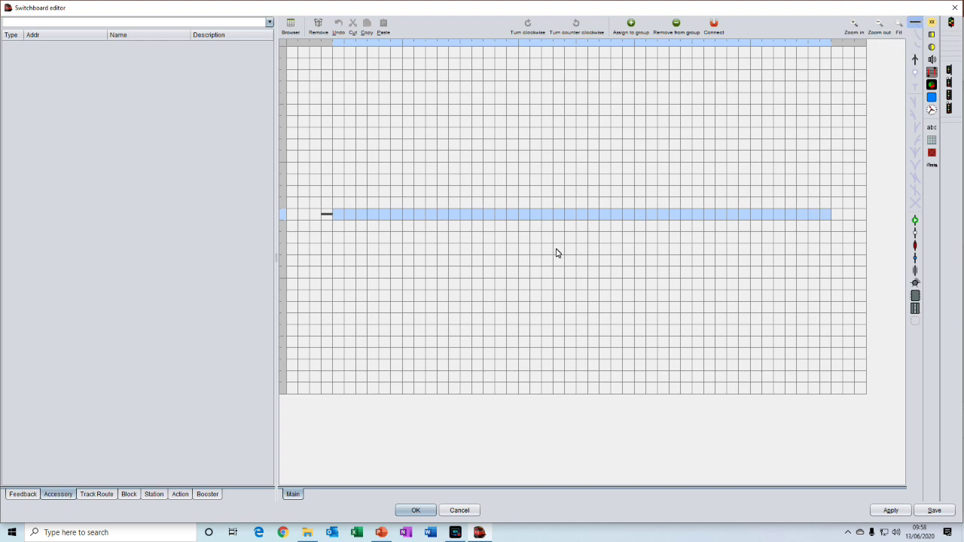
Fill the row with one long straight track, add two short parallel tracks below, and mark cells above.
left_click(586, 220)
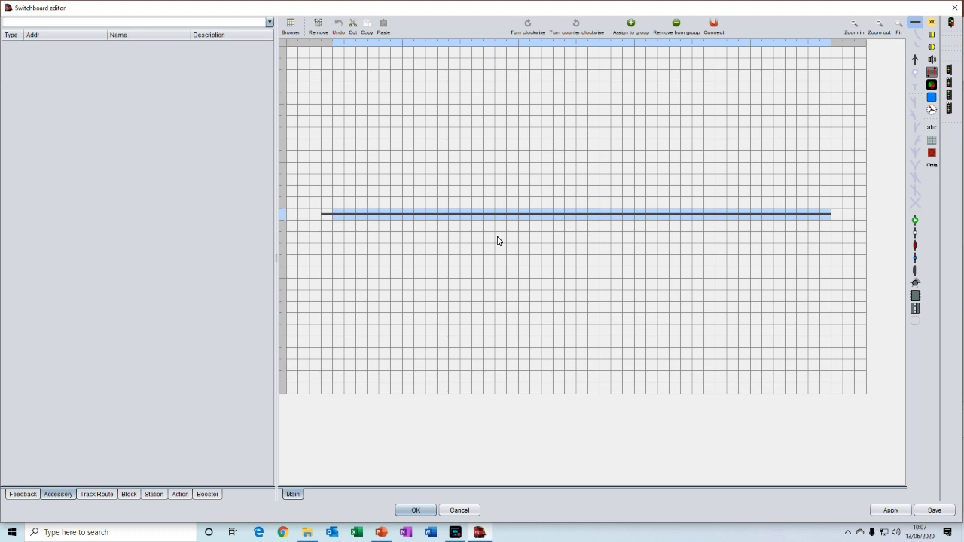
left_click(546, 228)
left_click_drag(546, 232, 328, 241)
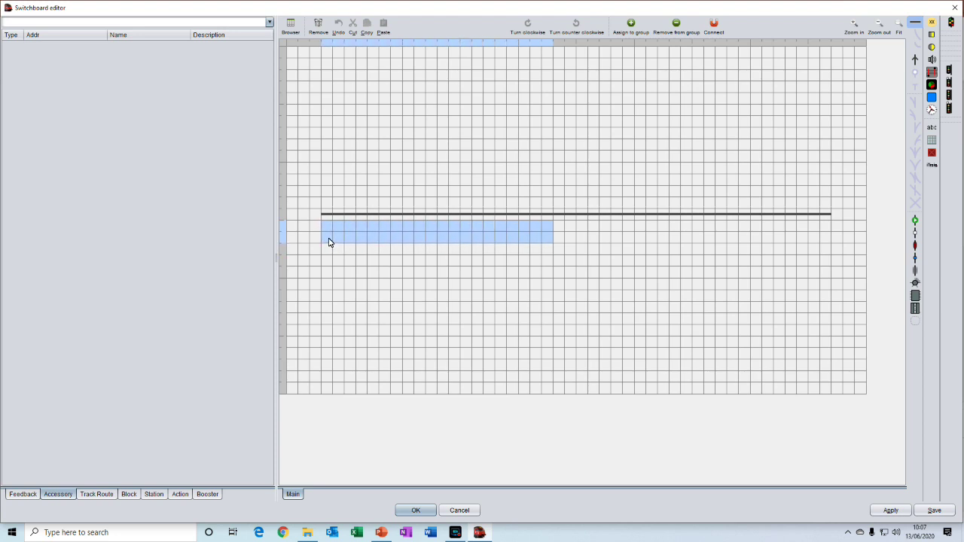
left_click_drag(328, 242, 328, 241)
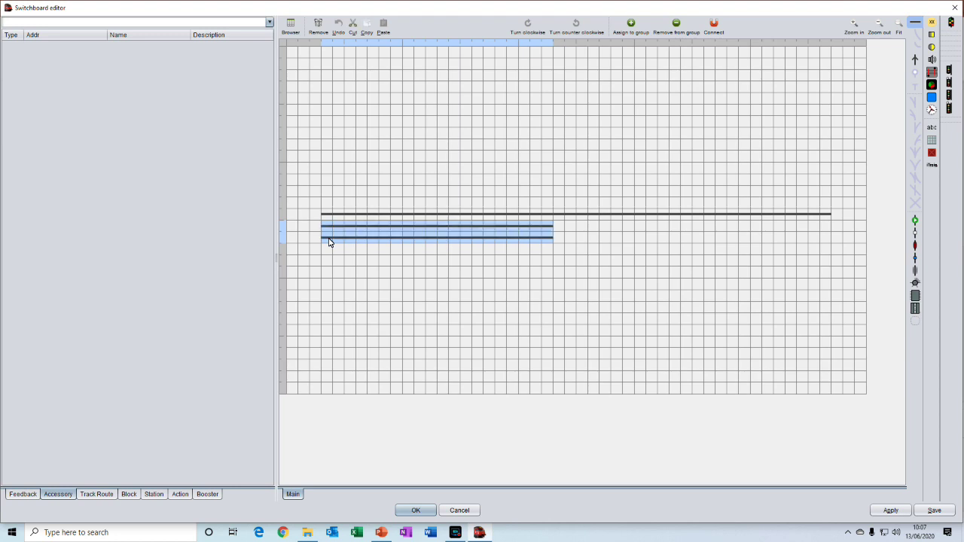
left_click(608, 207)
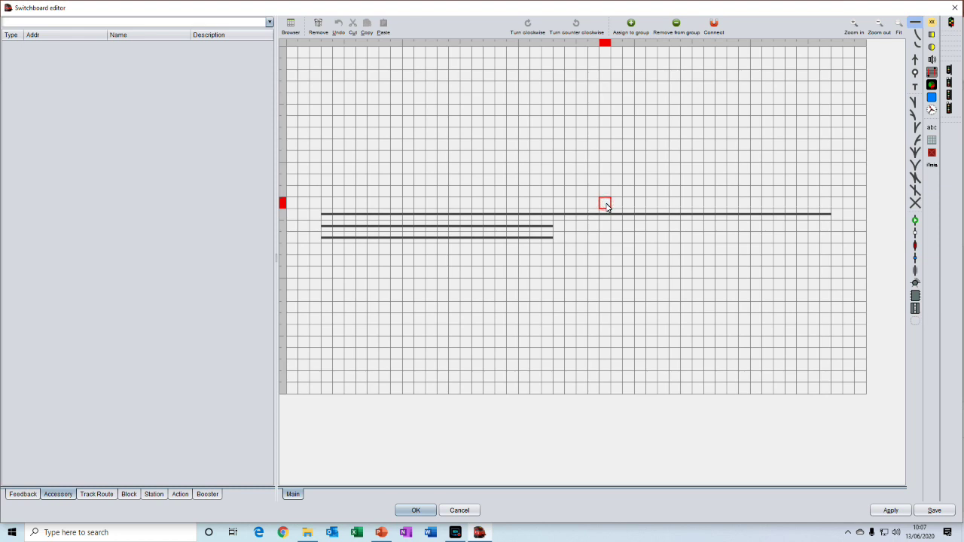
left_click_drag(607, 205, 823, 195)
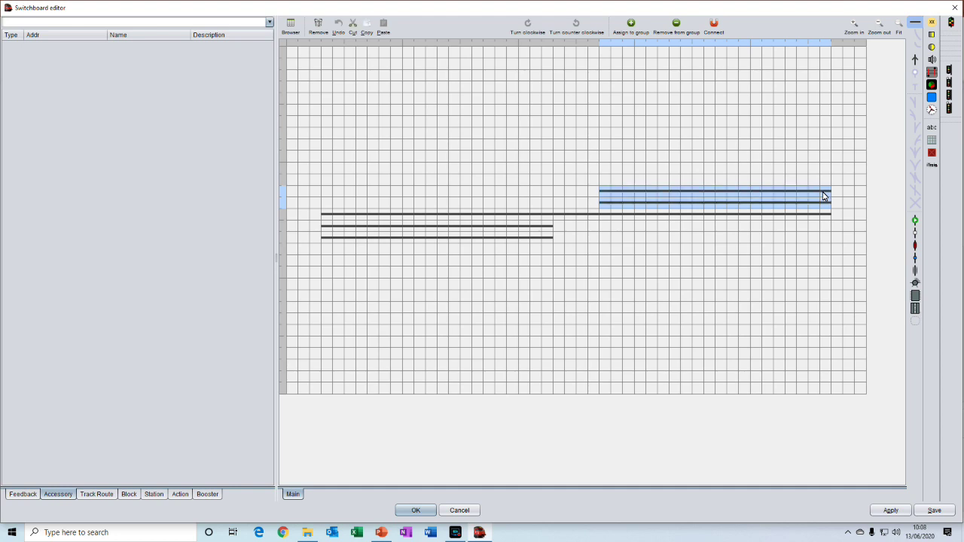
Clear the track selection by picking the empty grid cell in the main-line gap.
left_click(568, 203)
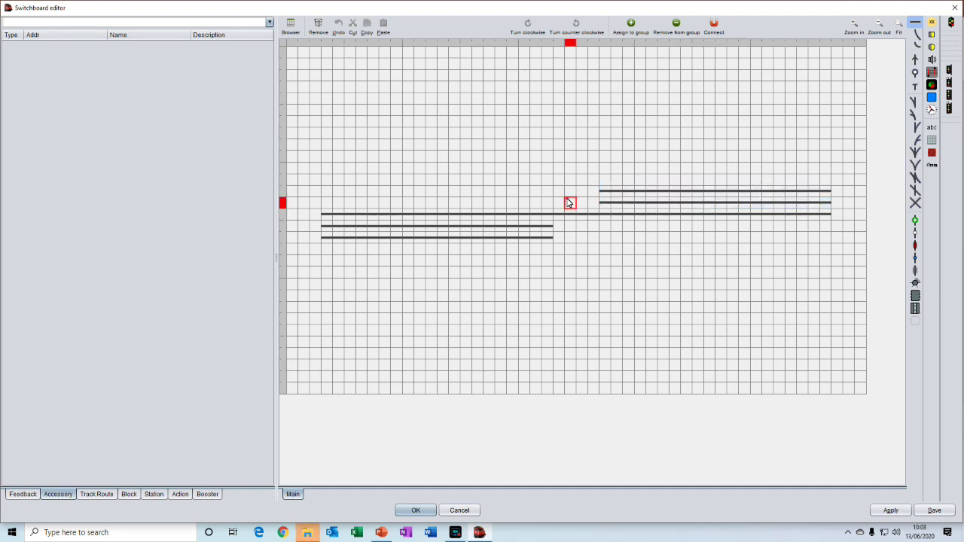
Place two diagonal track pieces in the main-line gap, rotating one to the opposite orientation.
left_click(915, 104)
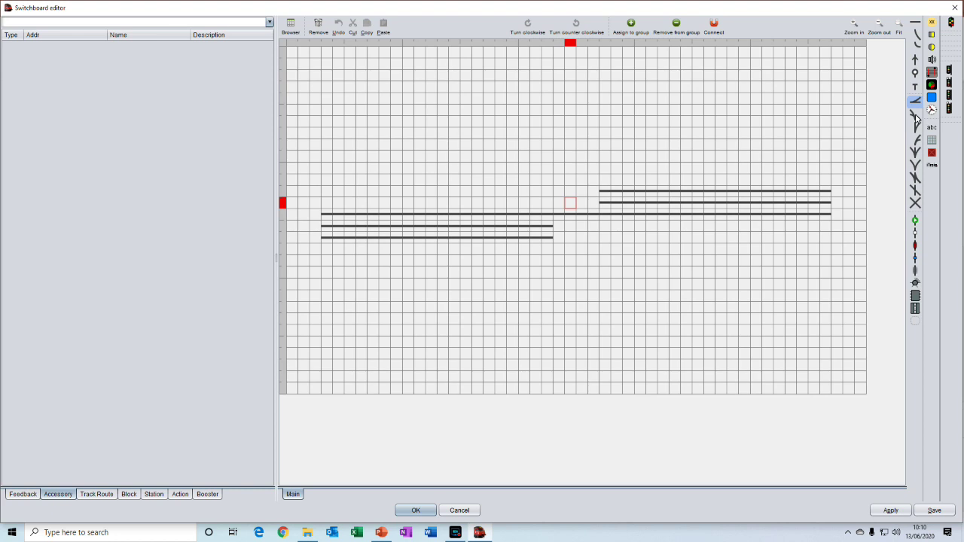
left_click(583, 217)
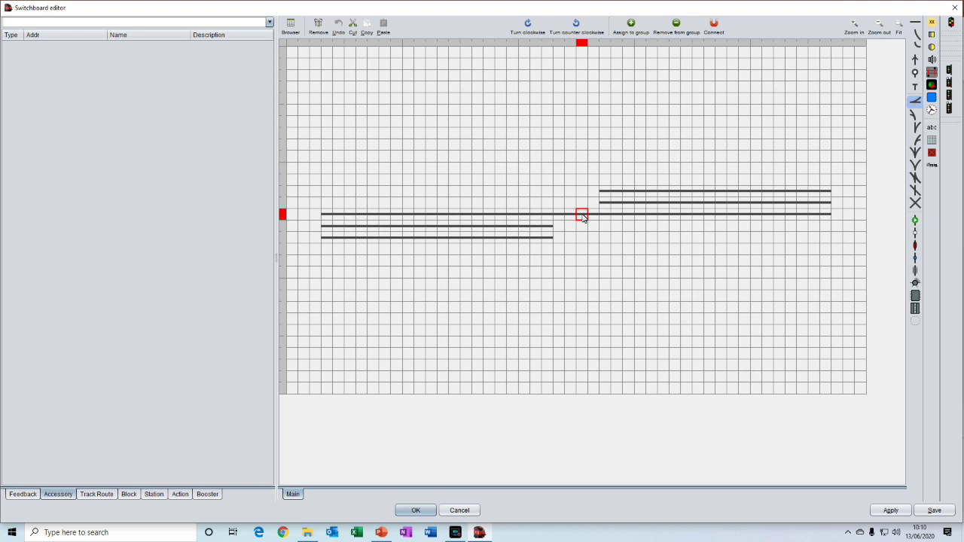
left_click(583, 217)
left_click(580, 218)
key("Left")
left_click(576, 215)
Place a right-hand turnout joining the lower-left track to the upper-right track.
left_click(917, 131)
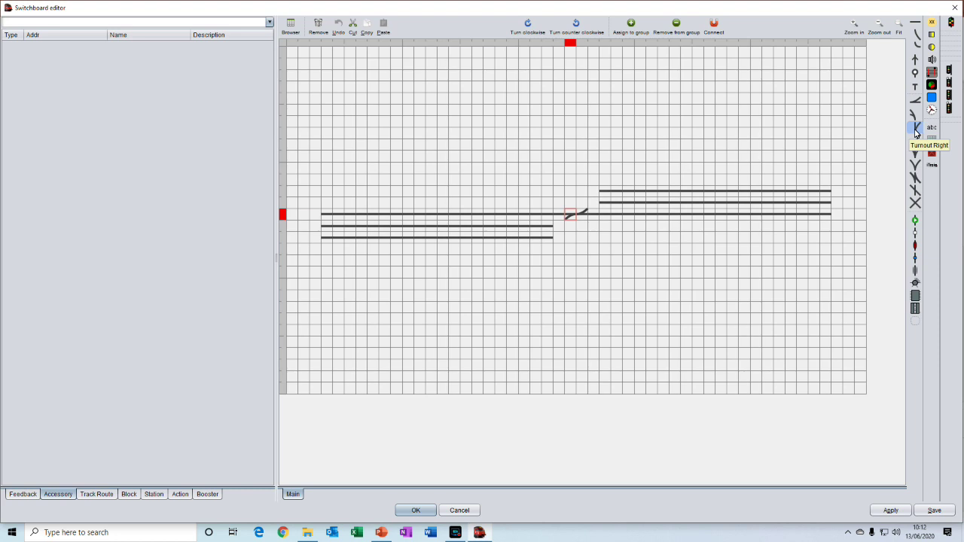
left_click(917, 130)
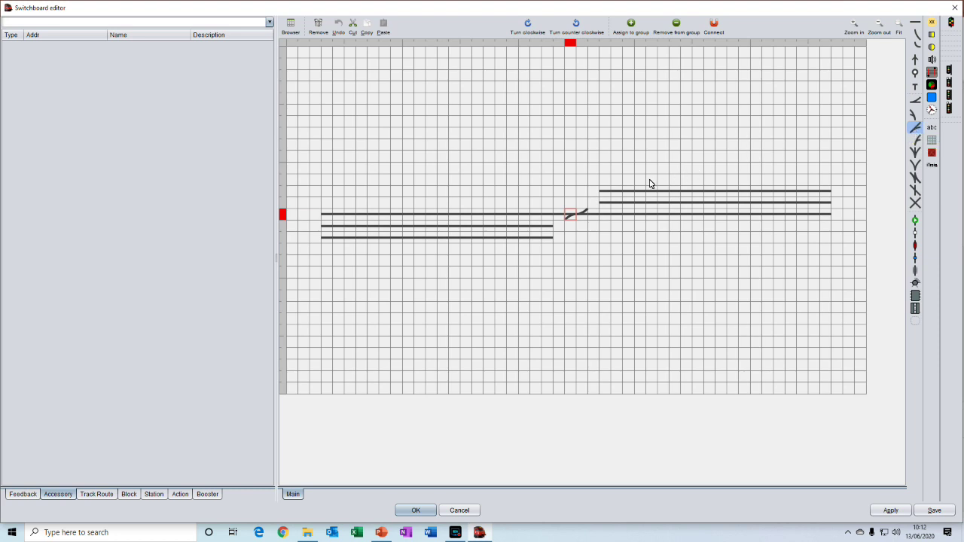
left_click(595, 204)
Put a curve at the middle track's end and rotate it to bend up into the diagonal.
left_click(559, 229)
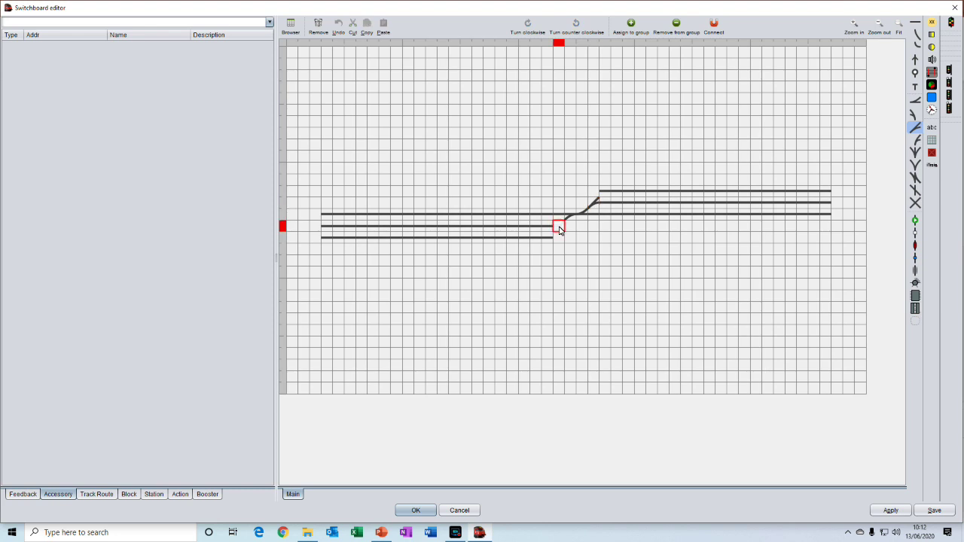
left_click(560, 230)
left_click(560, 229)
left_click(560, 230)
left_click(560, 230)
Place curves where the diagonal meets the top track and at the lower track's end.
left_click(918, 36)
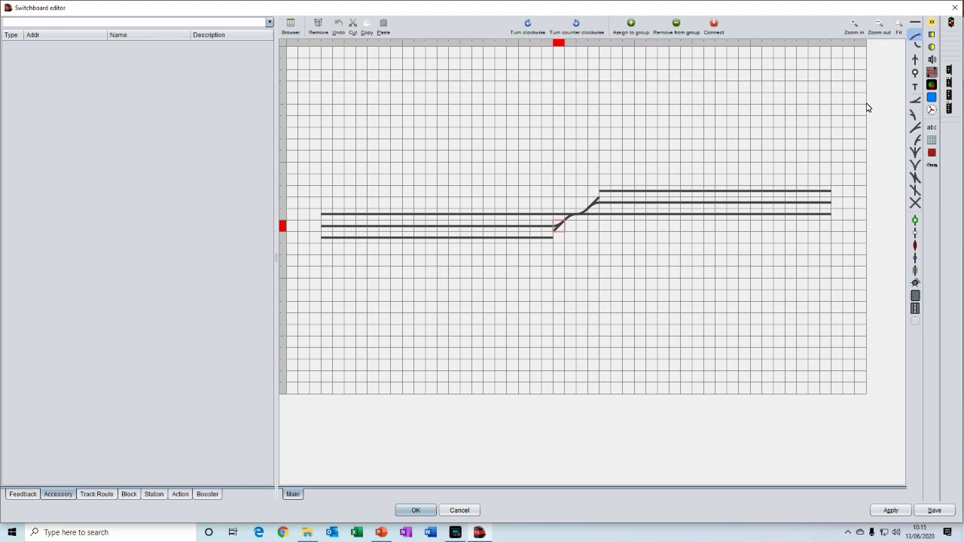
left_click(606, 194)
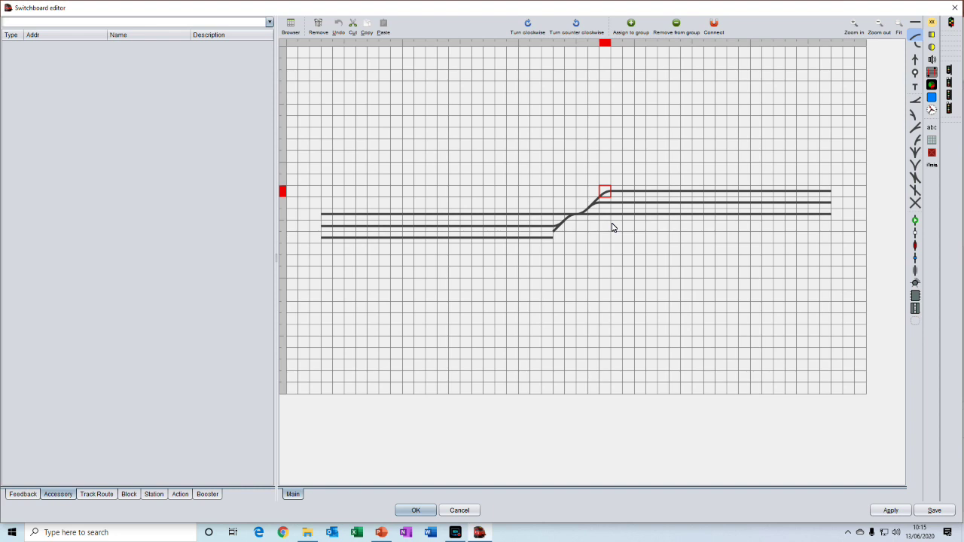
left_click(549, 239)
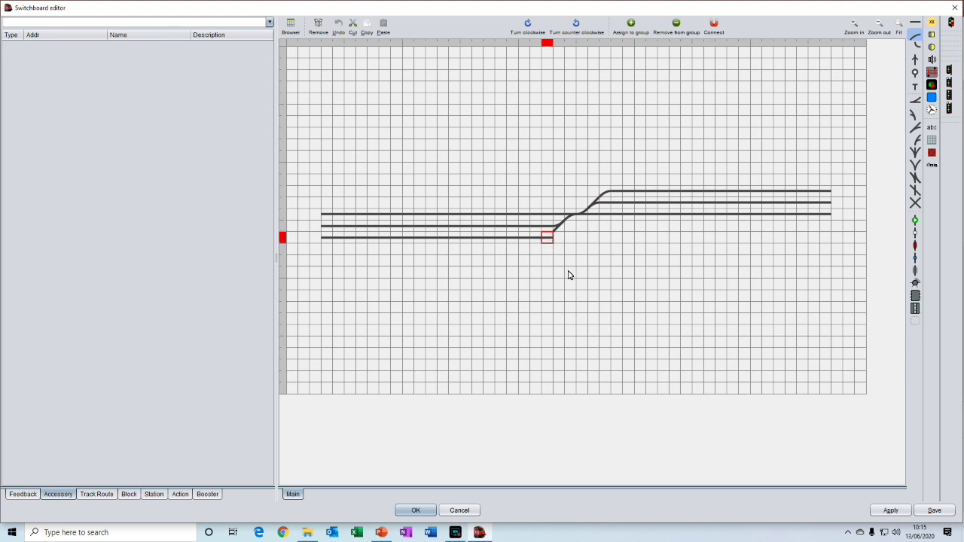
key("Return")
key("Return")
key("Return")
key("Return")
key("Return")
Place buffer stops on the left ends of the top, middle and bottom tracks, then their right ends.
left_click(916, 88)
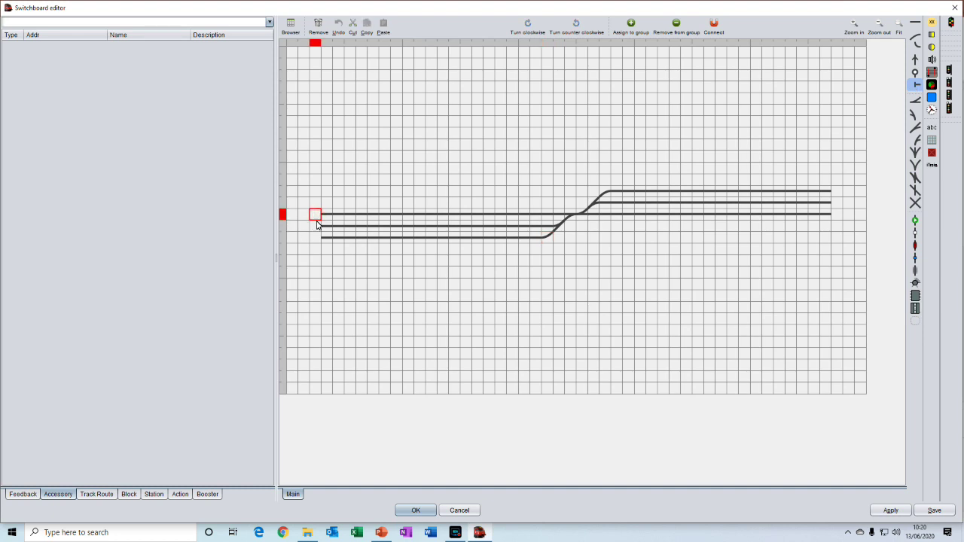
left_click(316, 218)
left_click(315, 227)
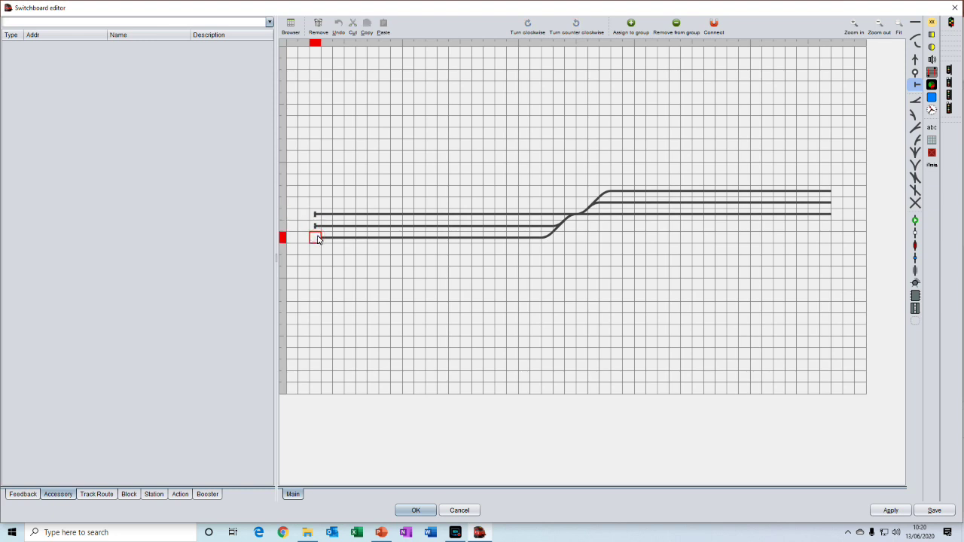
left_click(317, 240)
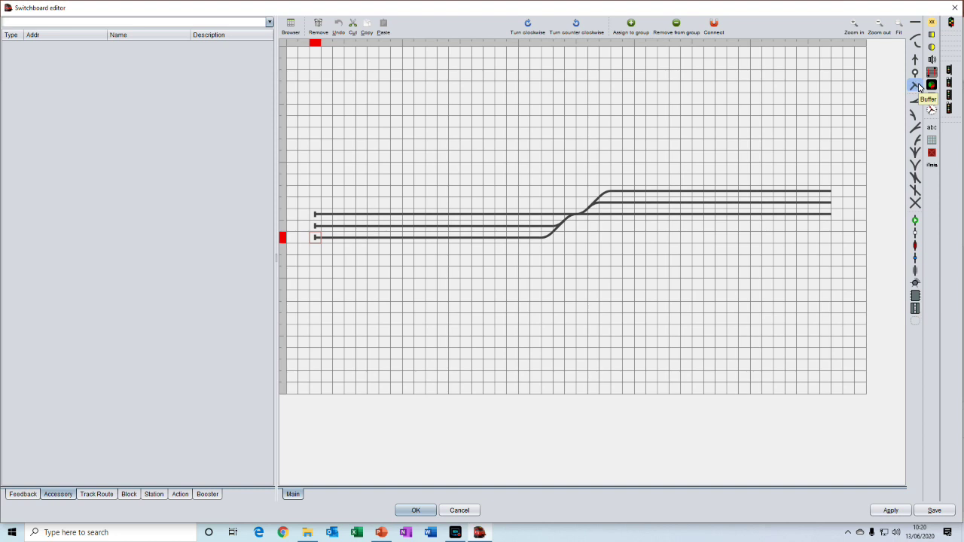
left_click(838, 195)
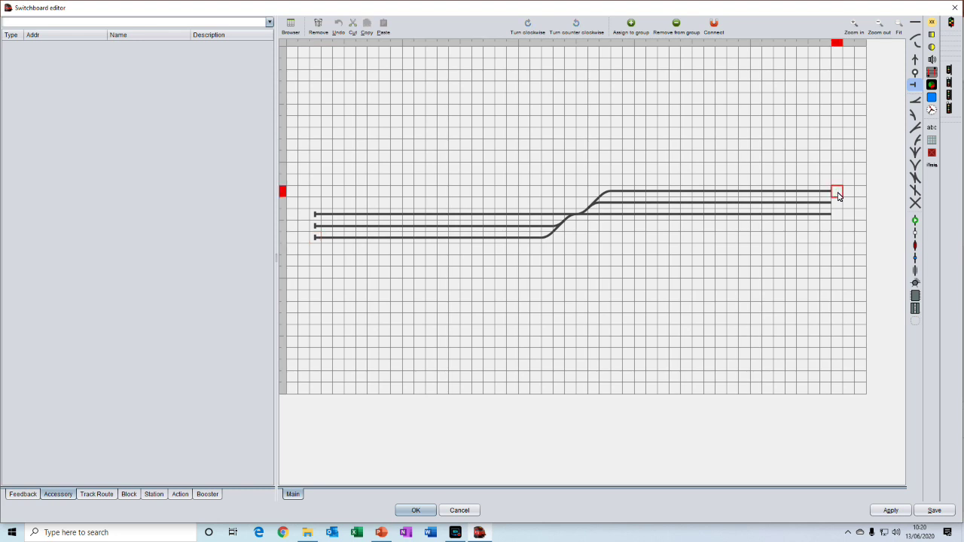
left_click(838, 195)
left_click(837, 203)
left_click(837, 215)
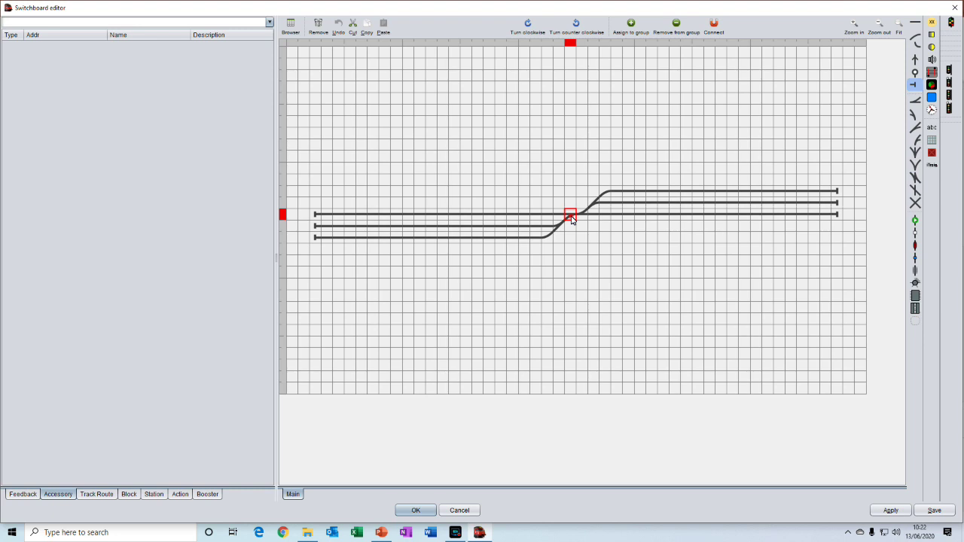
Name the junction turnout S1, keeping its initial state as Straight after trying Branch.
double_click(571, 218)
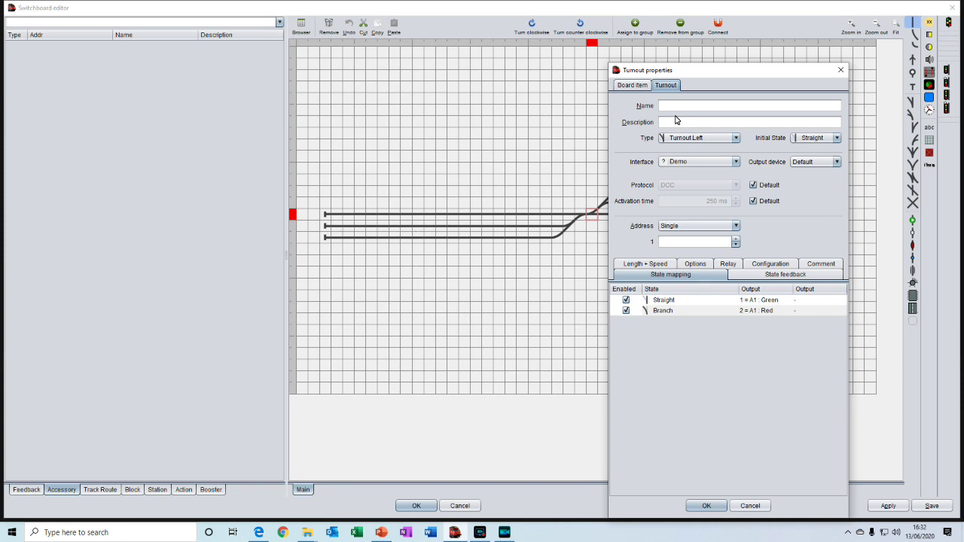
left_click(674, 112)
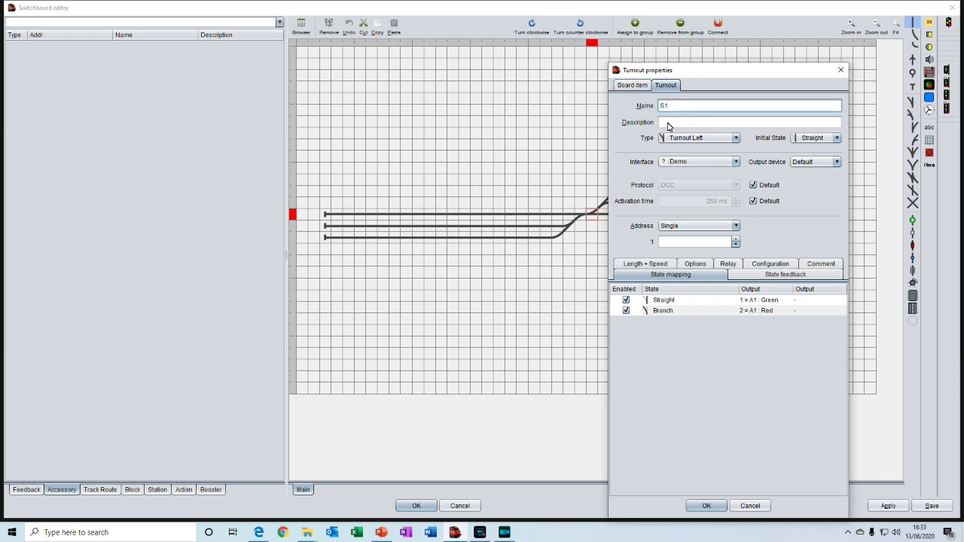
left_click(667, 123)
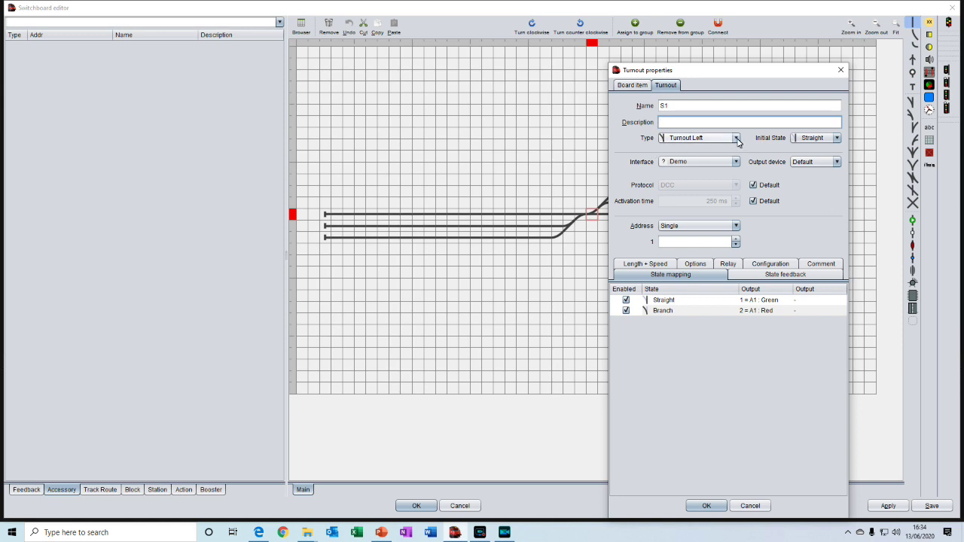
key("Tab")
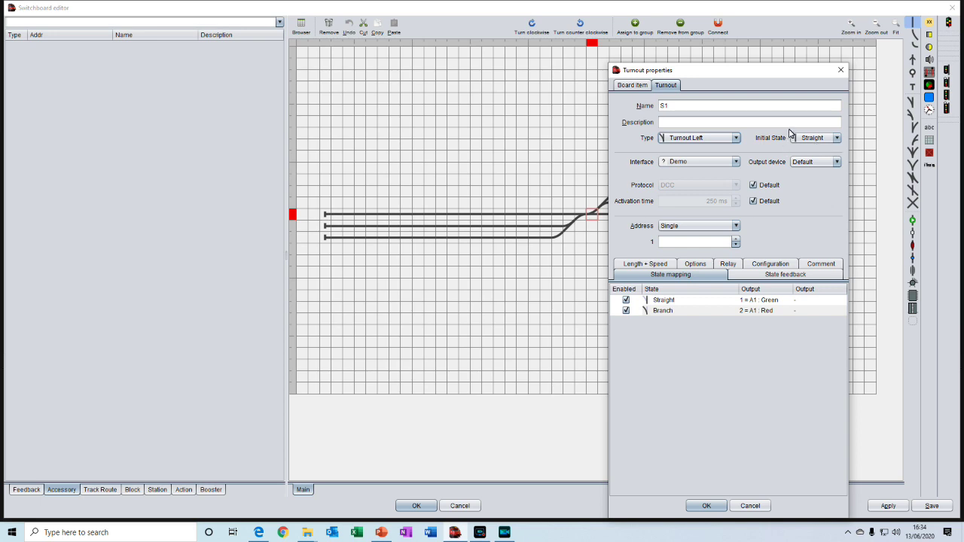
left_click(837, 139)
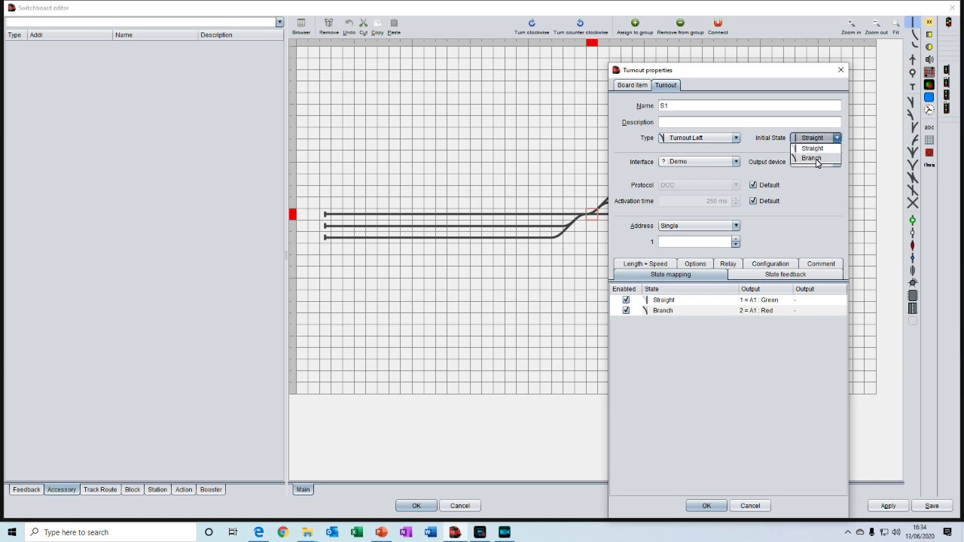
left_click(817, 160)
left_click(838, 138)
left_click(812, 149)
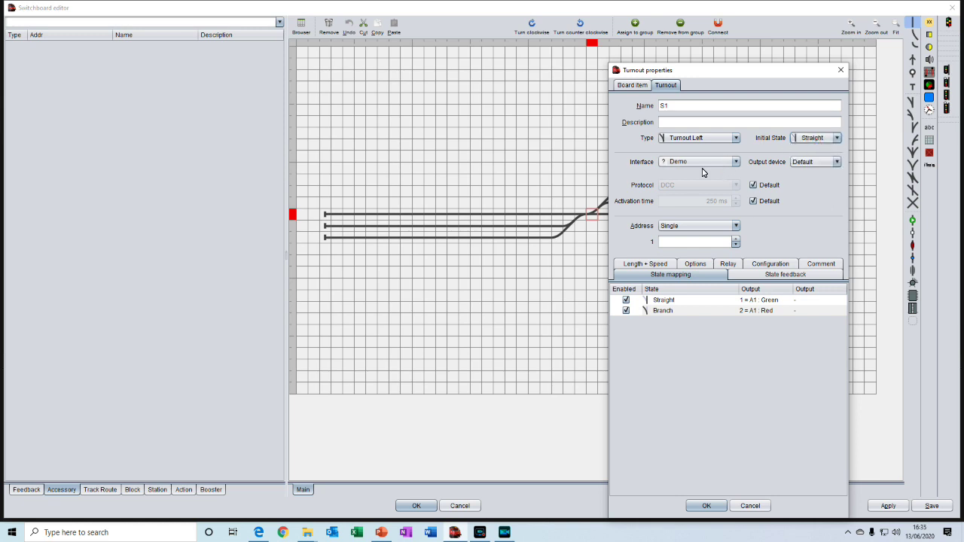
Assign S1 to the DR5000 interface, Default output device, single address 1, and save it.
left_click(737, 163)
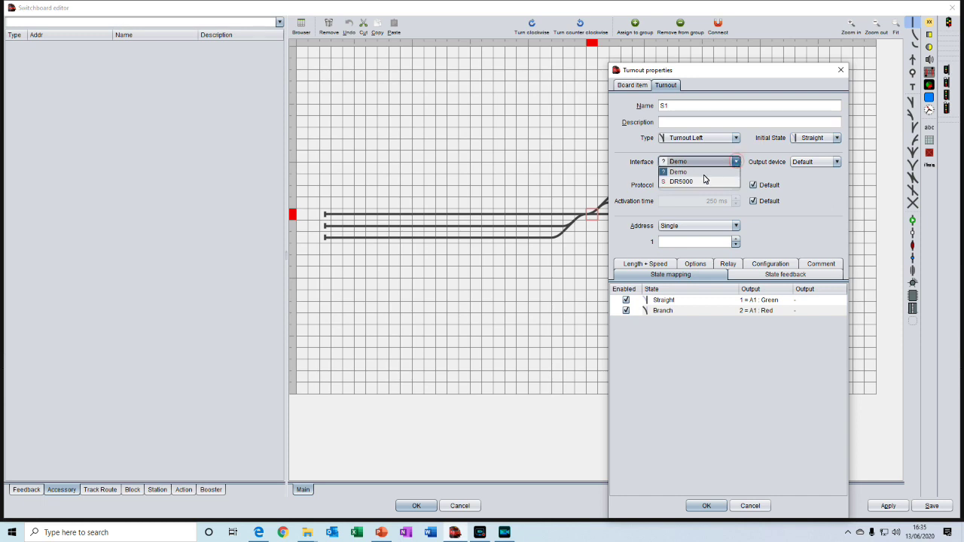
left_click(680, 182)
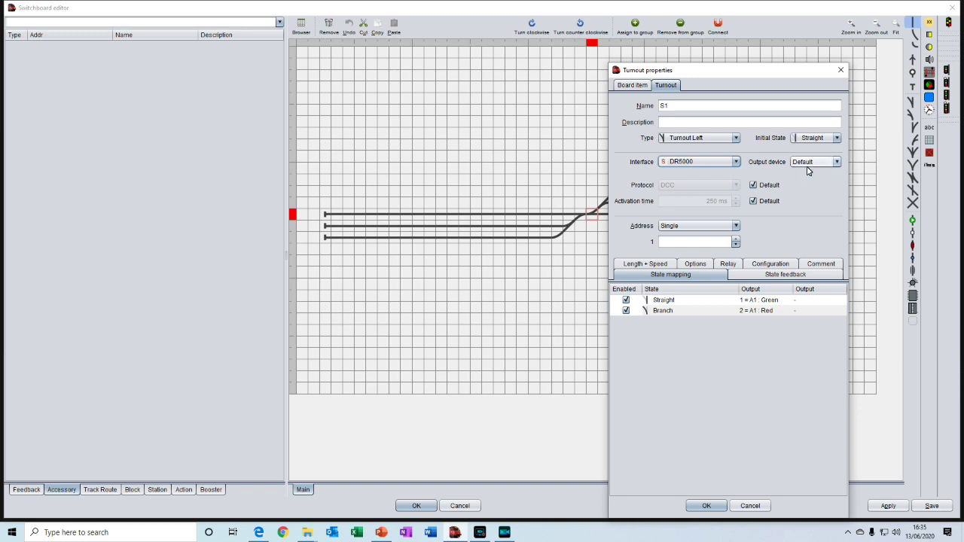
left_click(839, 165)
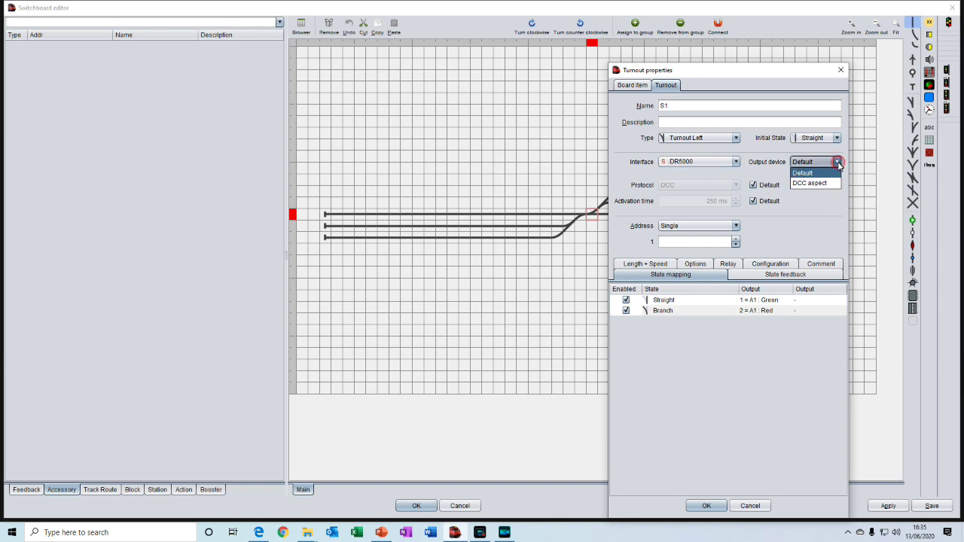
left_click(821, 171)
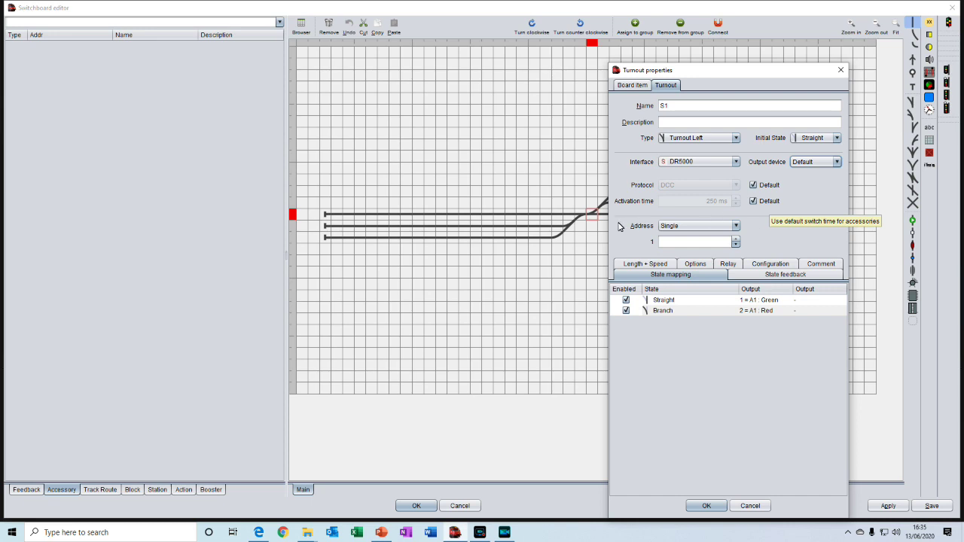
left_click(738, 226)
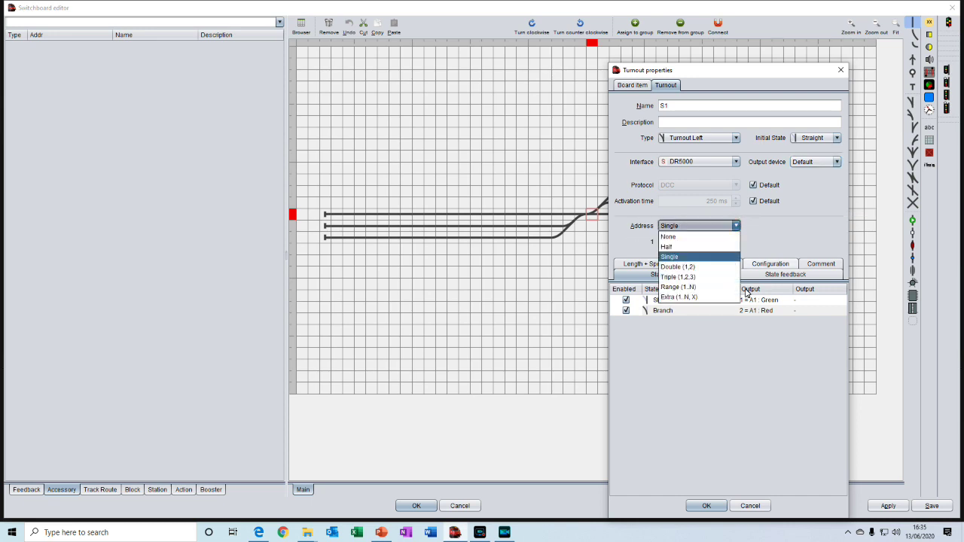
left_click(750, 229)
left_click(731, 242)
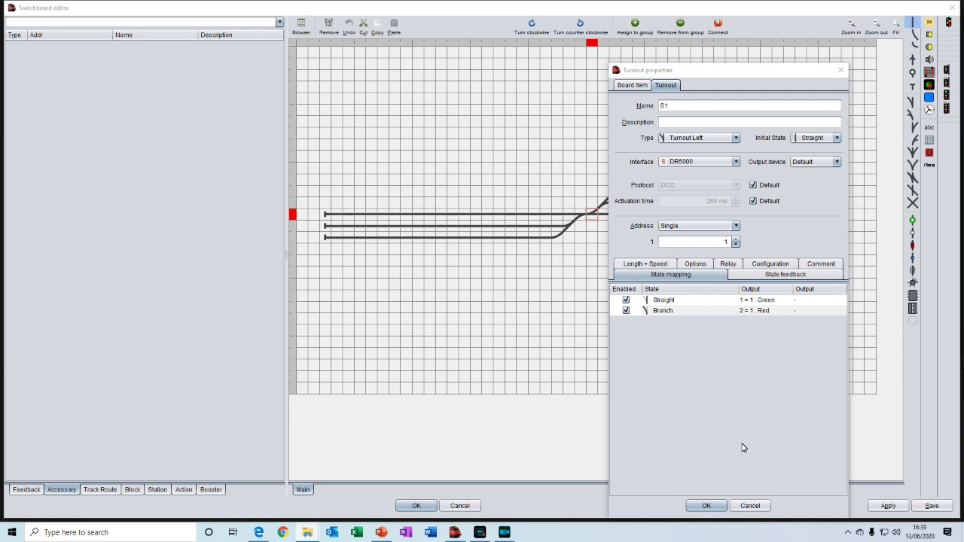
left_click(707, 506)
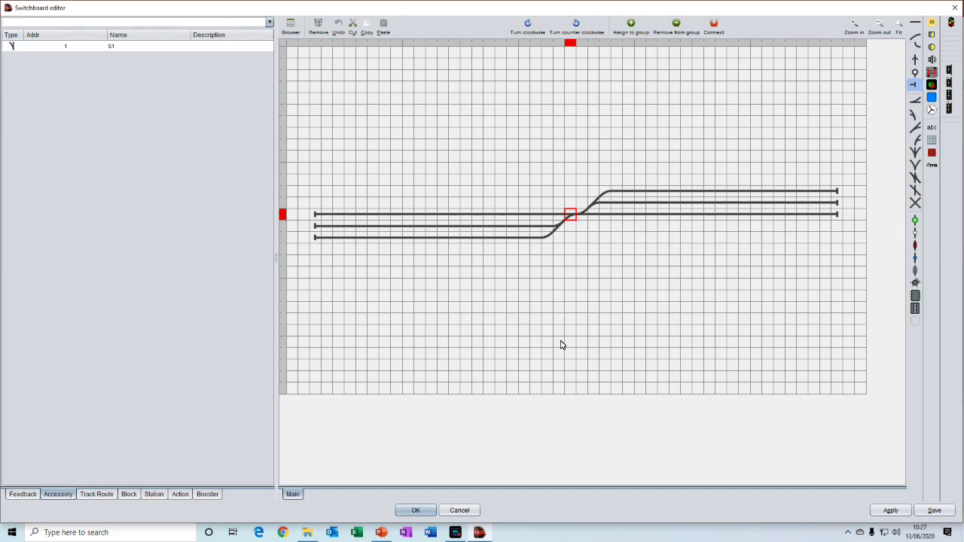
Name the second turnout S2 and assign it to DR5000 at address 2.
double_click(560, 227)
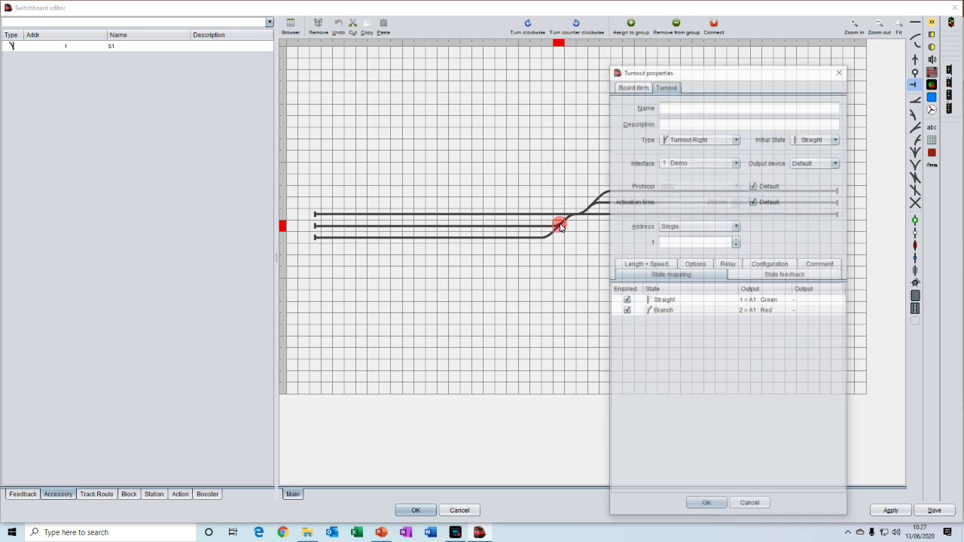
left_click(669, 109)
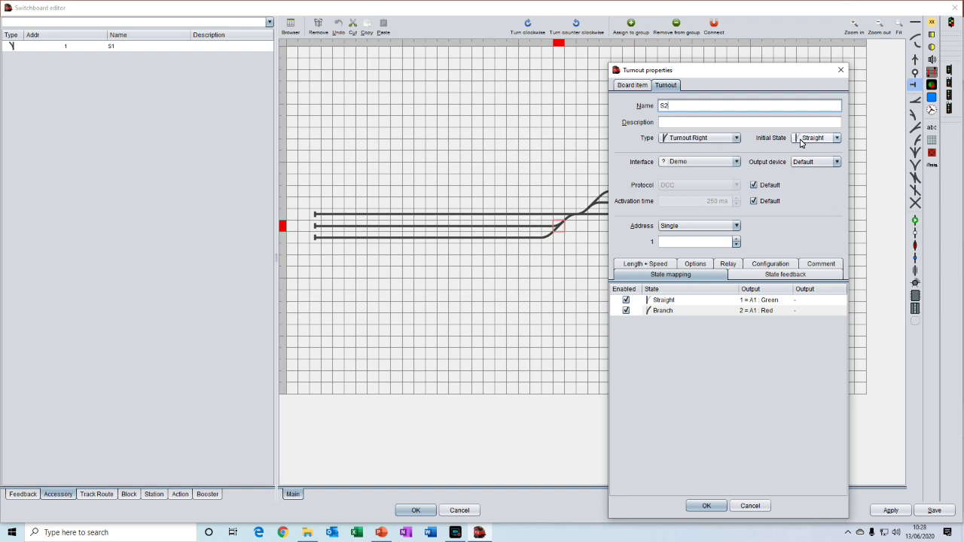
left_click(737, 163)
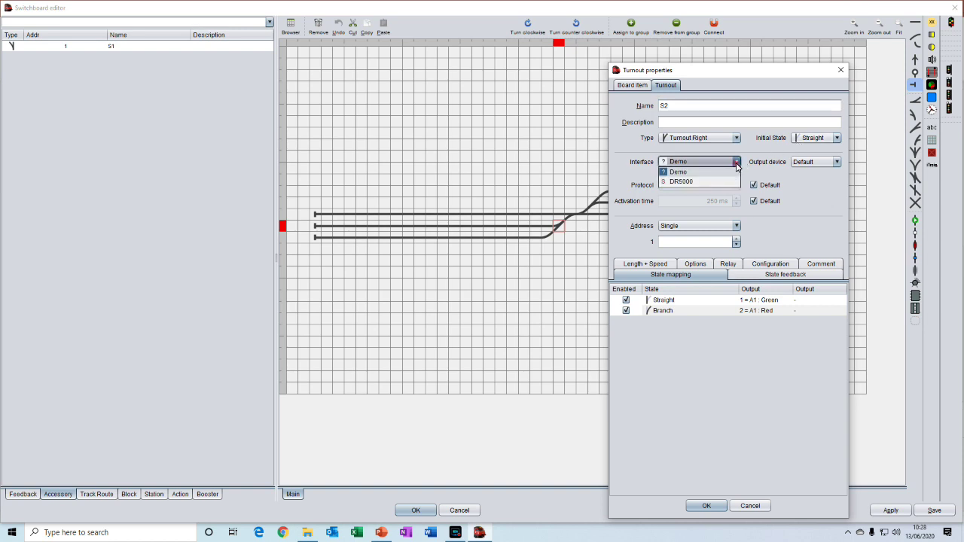
left_click(683, 182)
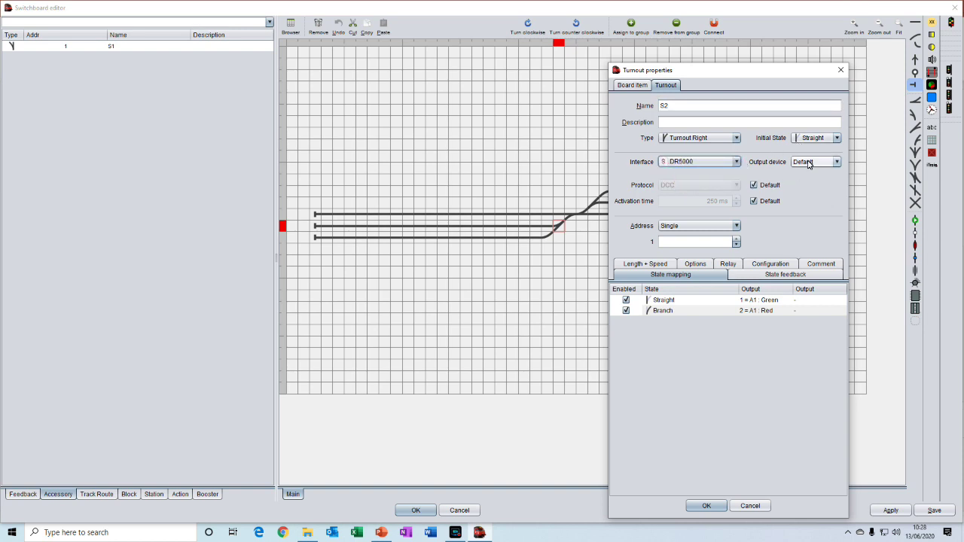
left_click(726, 245)
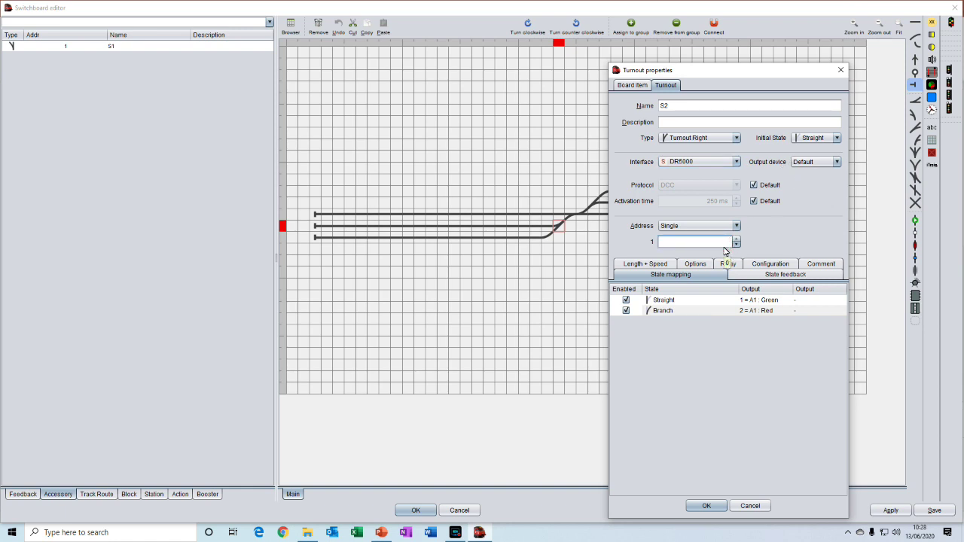
left_click(707, 507)
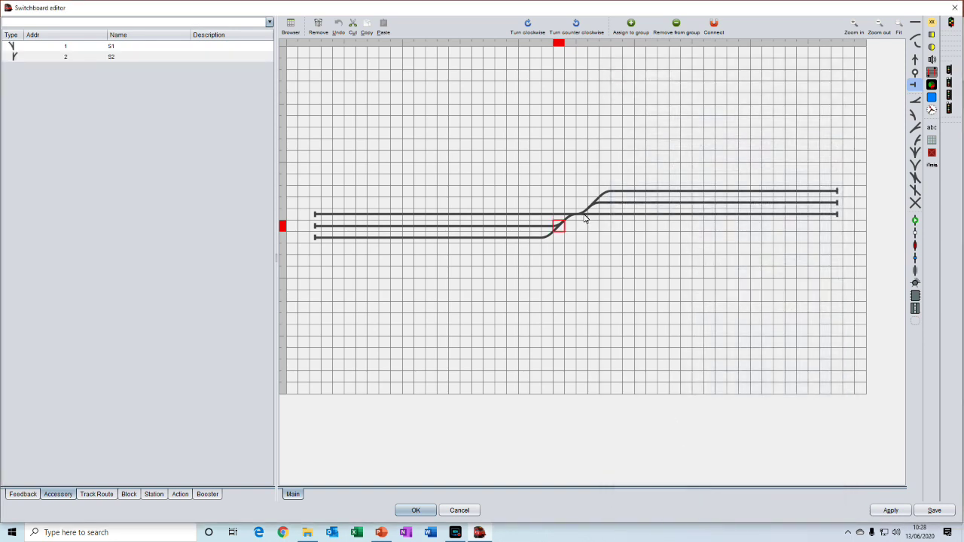
double_click(583, 216)
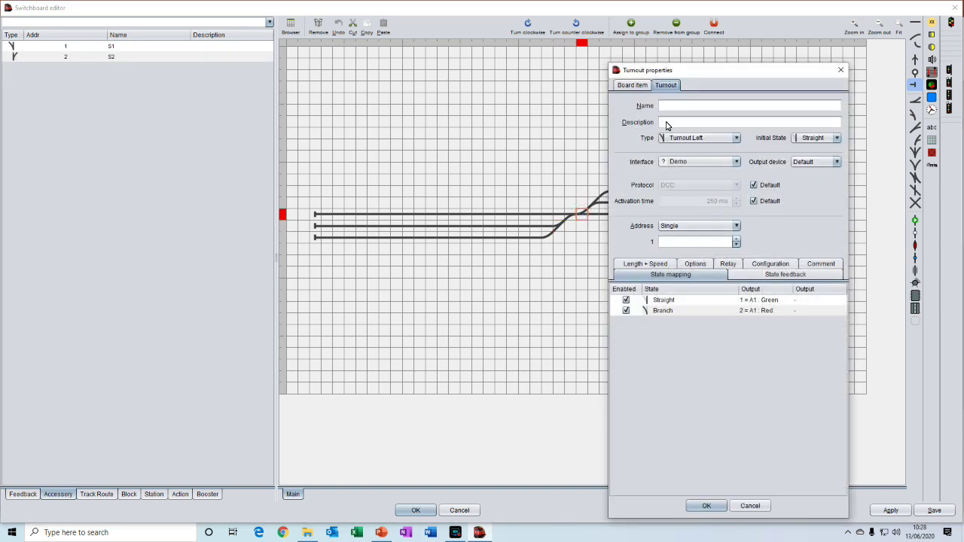
Name the third turnout S3 and assign it to DR5000 at address 3.
left_click(679, 110)
type("S3")
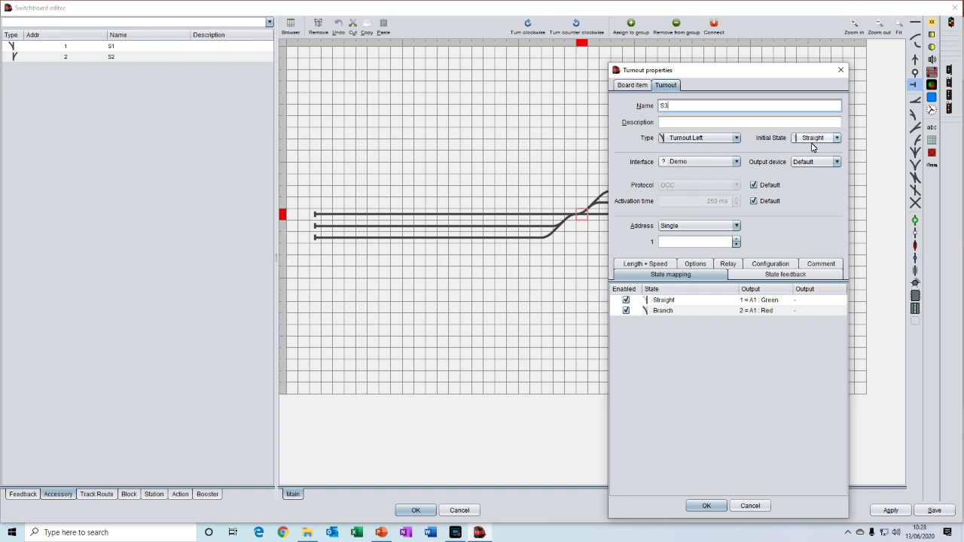
left_click(735, 164)
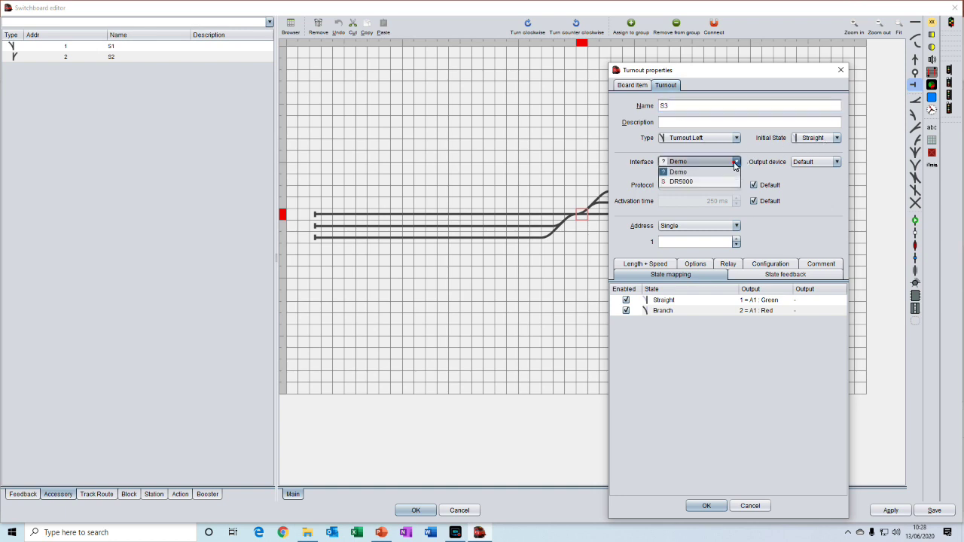
left_click(687, 182)
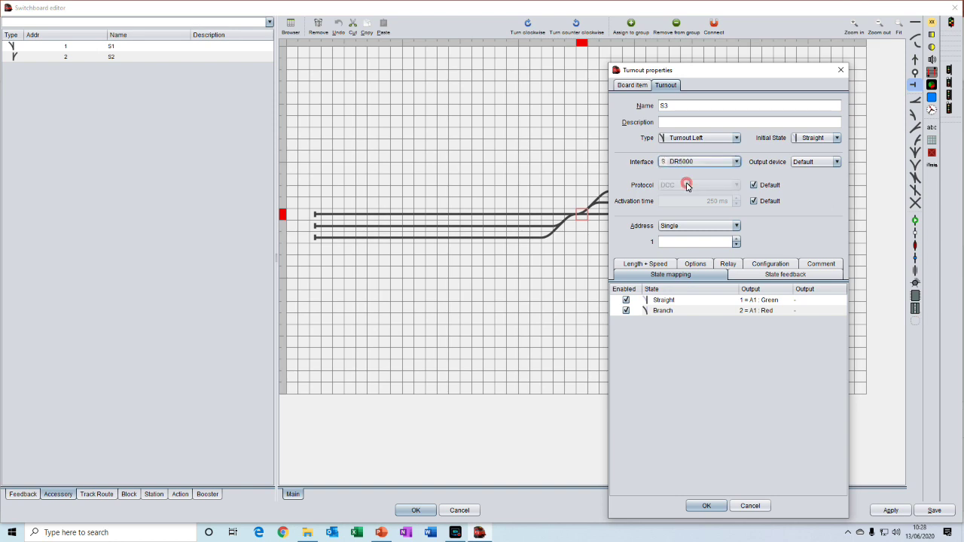
left_click(724, 245)
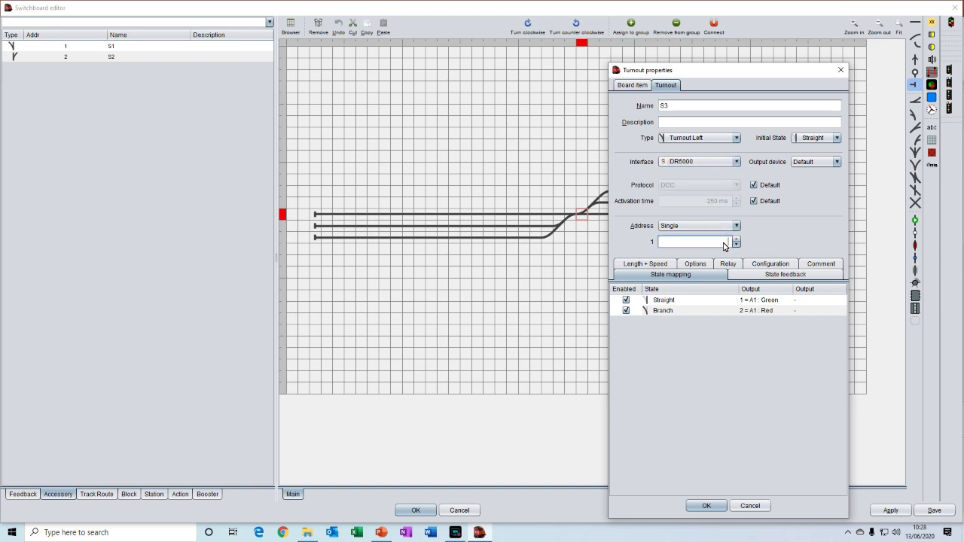
type("3")
left_click(706, 507)
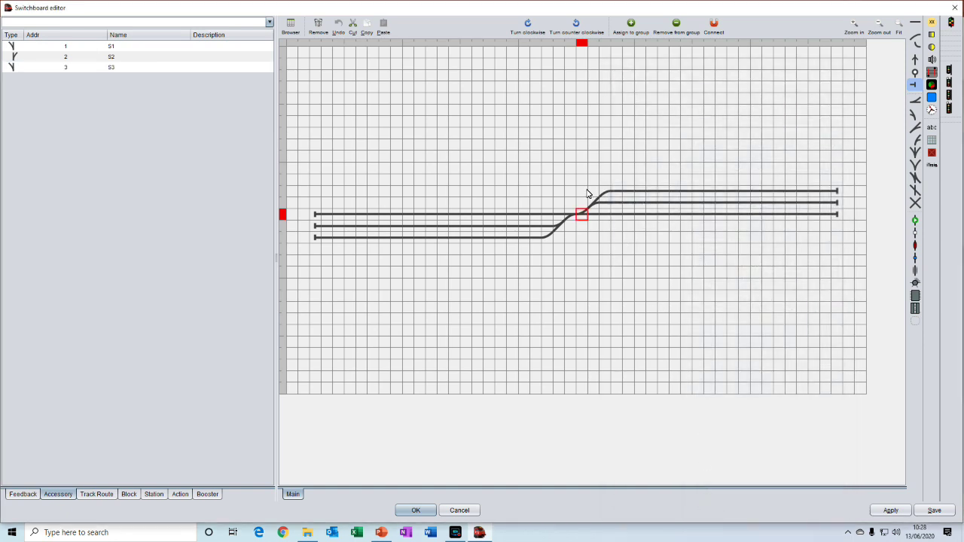
Name the fourth turnout S4 and assign it to DR5000 at address 4.
left_click(594, 202)
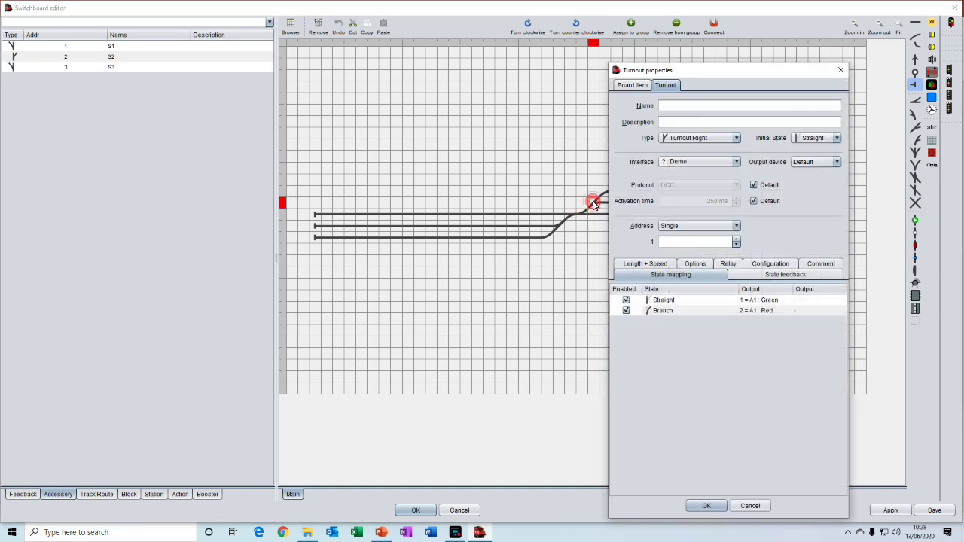
left_click(672, 106)
type("S4")
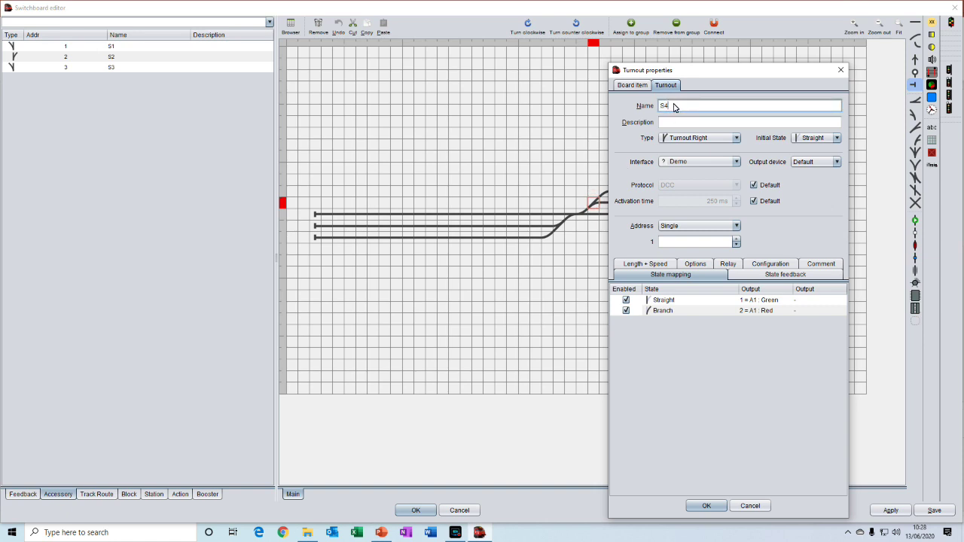
left_click(737, 163)
left_click(683, 182)
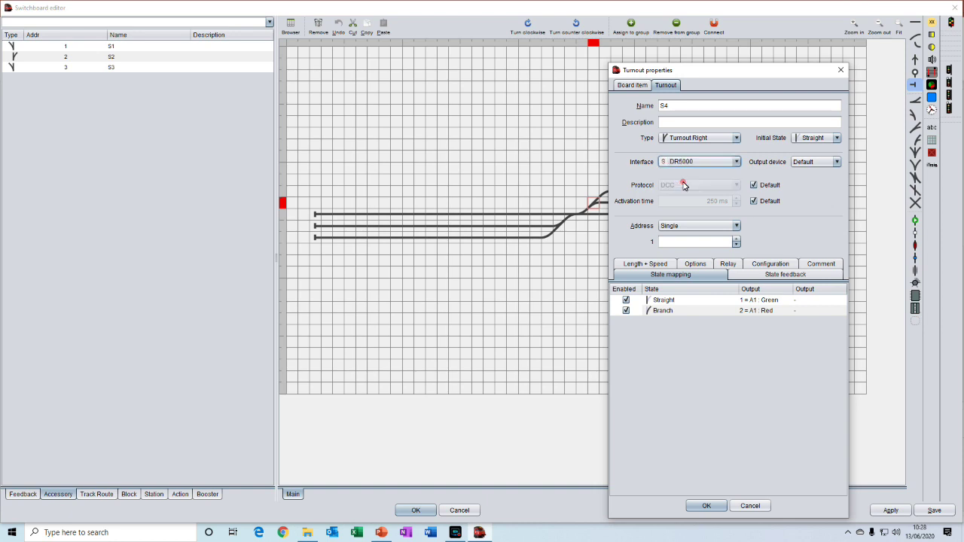
left_click(722, 242)
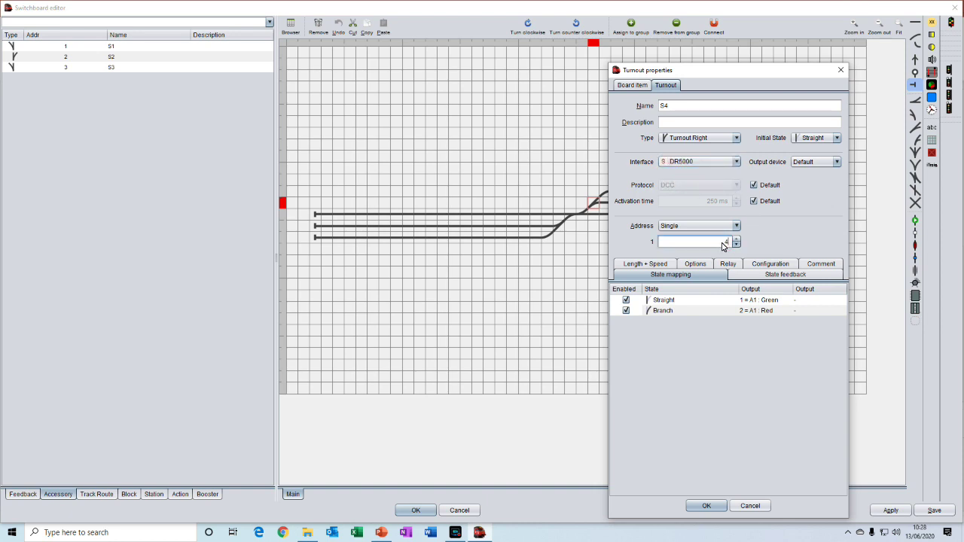
left_click(708, 506)
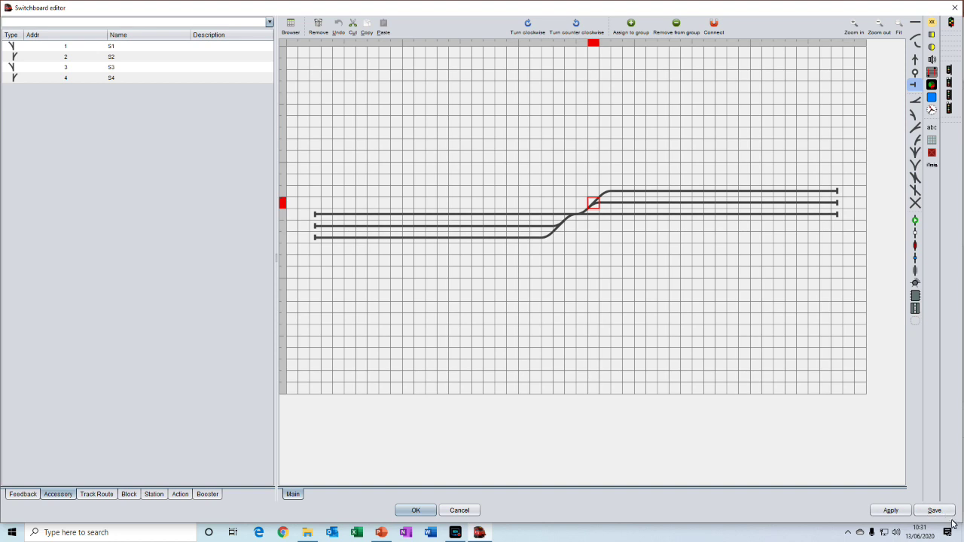
Drag the switchboard editor's bottom-right corner inward to reveal the main window's locomotive controls.
left_click_drag(961, 523, 623, 316)
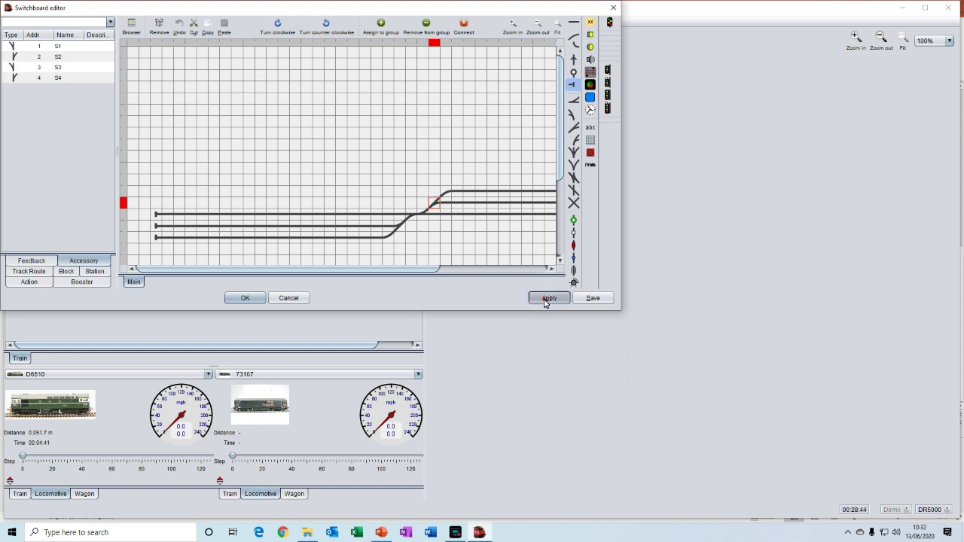
Apply the Main switchboard to the main window and close the editor with OK.
left_click(548, 298)
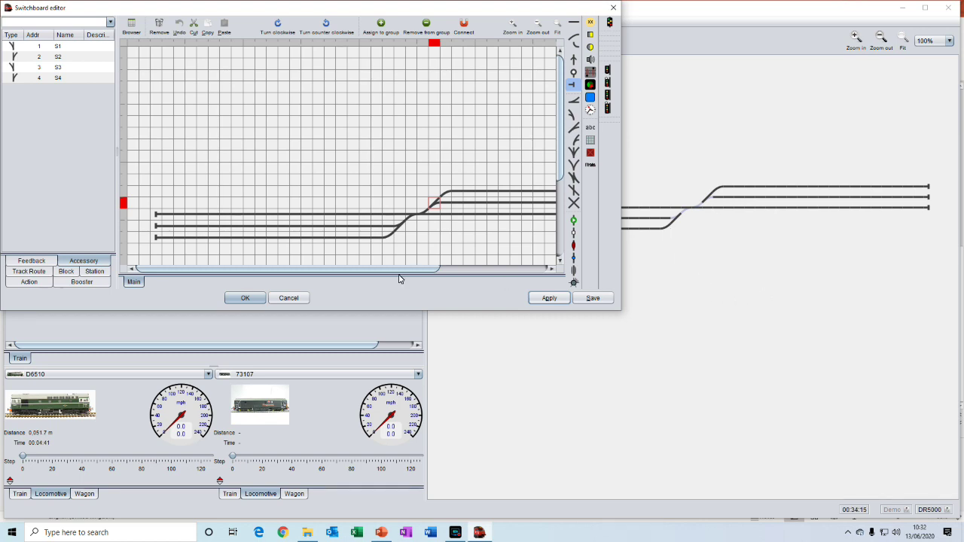
left_click(246, 299)
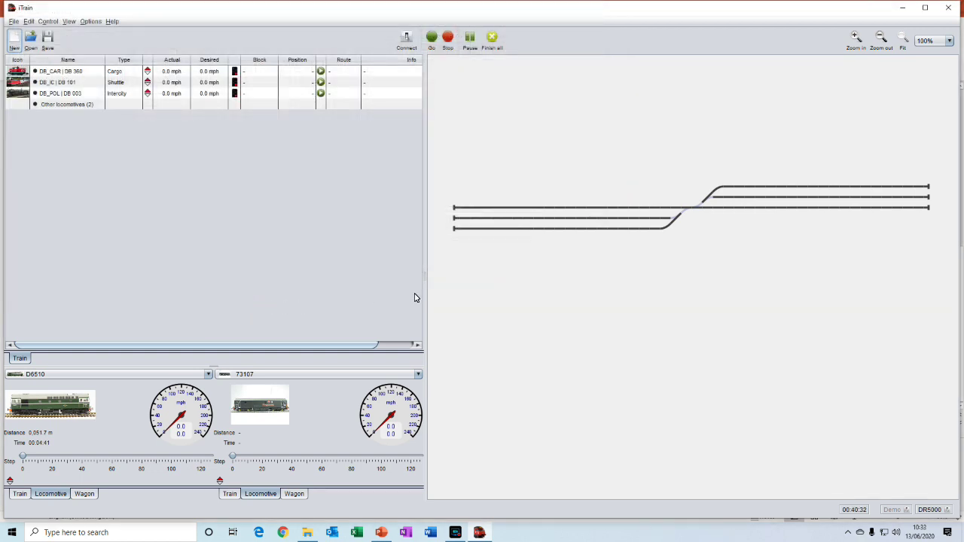
Toggle the junction and both crossover turnouts on the main-window diagram to test switching.
left_click(678, 220)
left_click(691, 210)
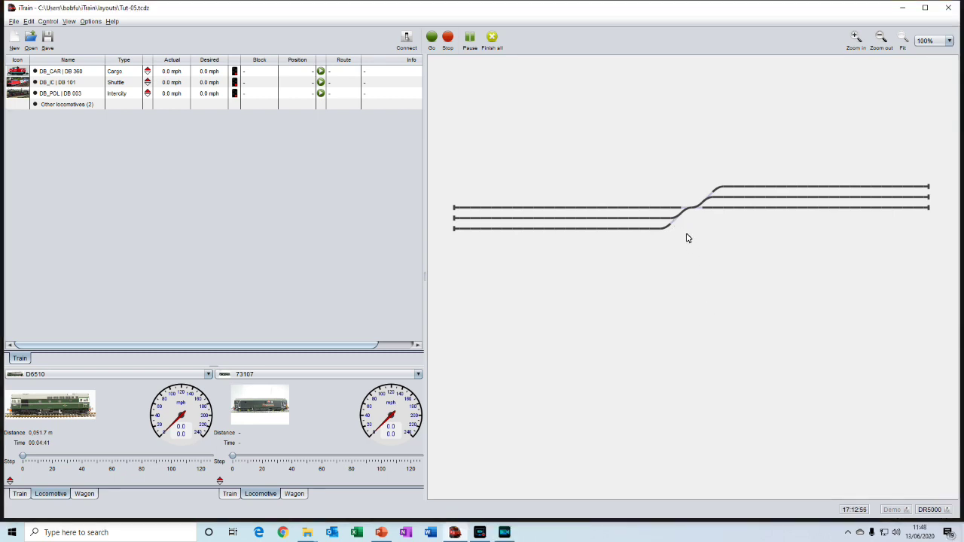
left_click(678, 218)
left_click(685, 209)
left_click(698, 205)
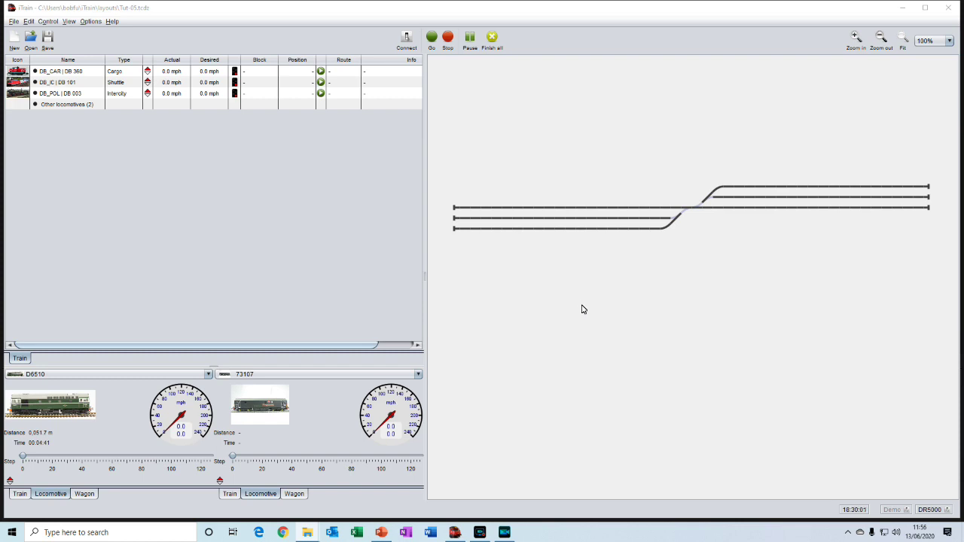
Connect to the DR5000 and throw turnout S1 over and back on the real layout.
left_click(408, 41)
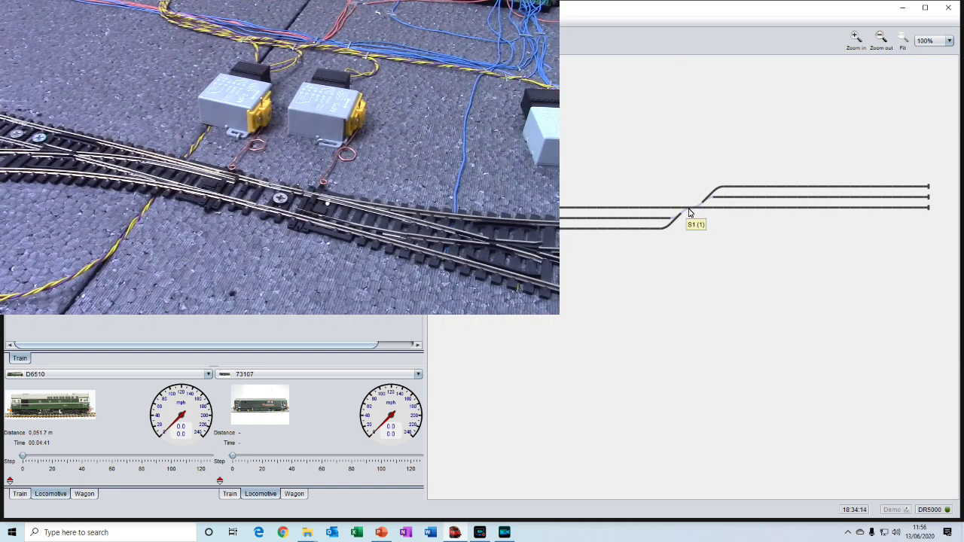
left_click(688, 213)
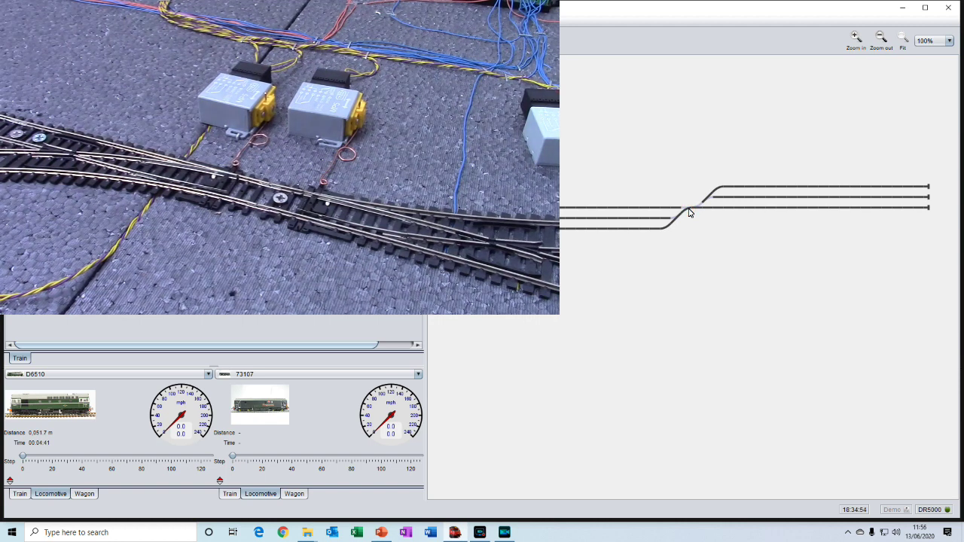
left_click(689, 213)
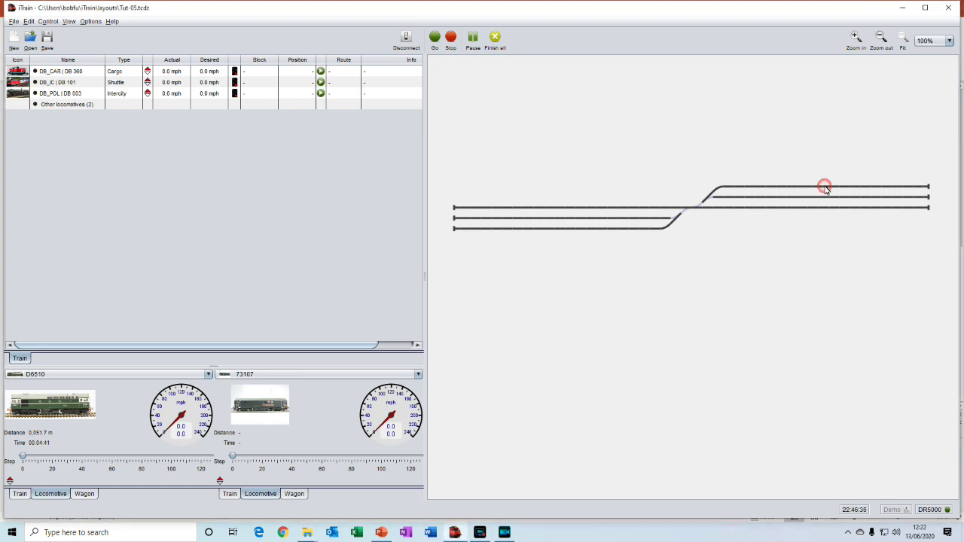
Set S1 and S2 to diverge, drive loco D6510 forward slowly, then stop it.
left_click(690, 214)
left_click(703, 202)
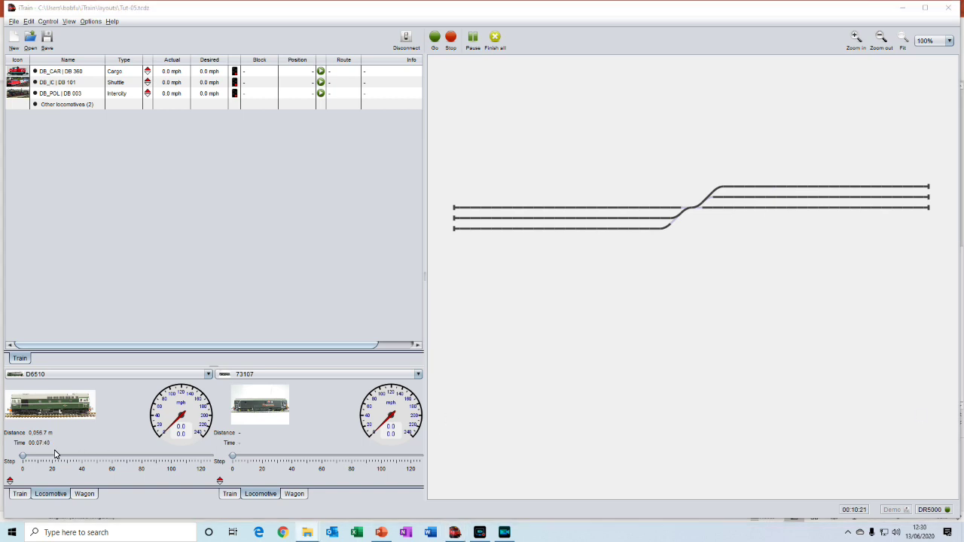
left_click_drag(23, 459, 73, 457)
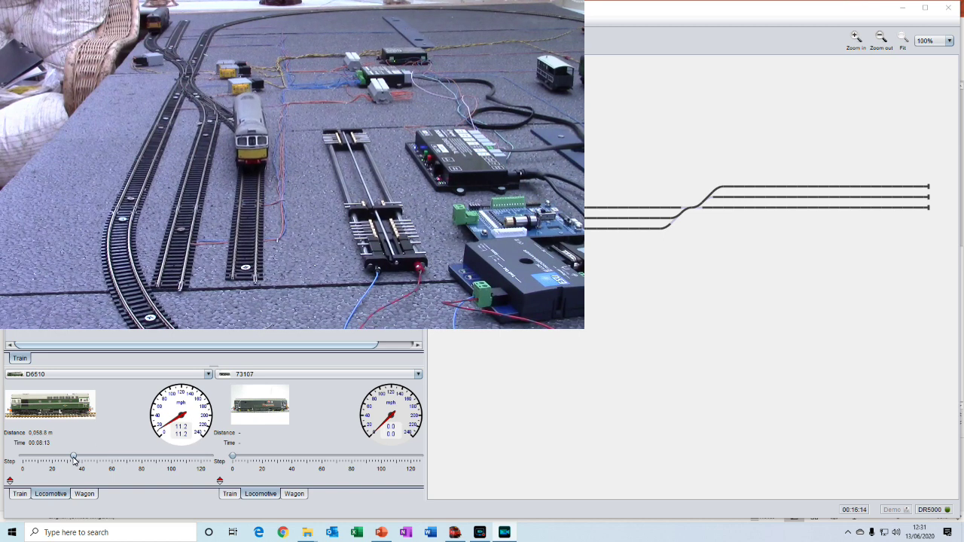
left_click_drag(73, 456, 23, 459)
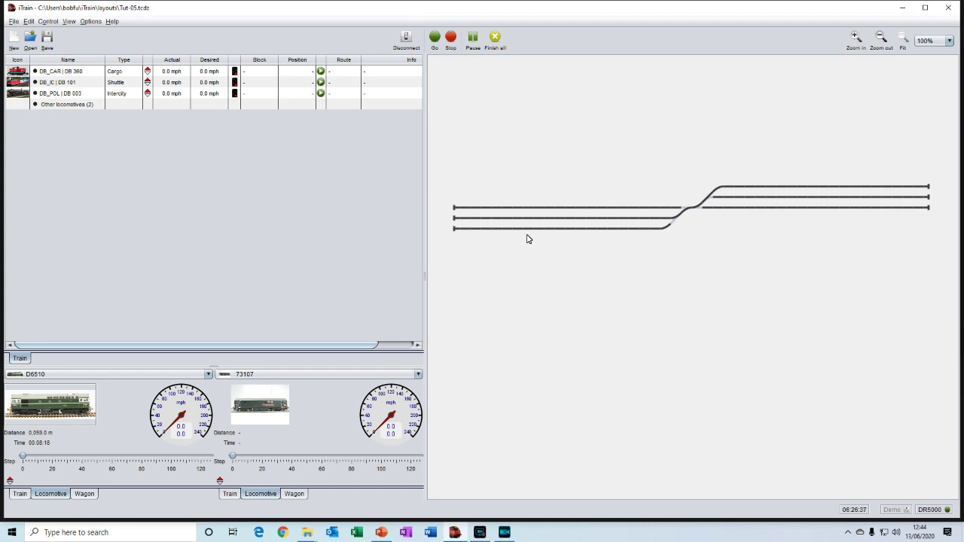
Throw the lower and upper junction turnouts, then run loco 73107 forward slowly and slow it down.
left_click(521, 231)
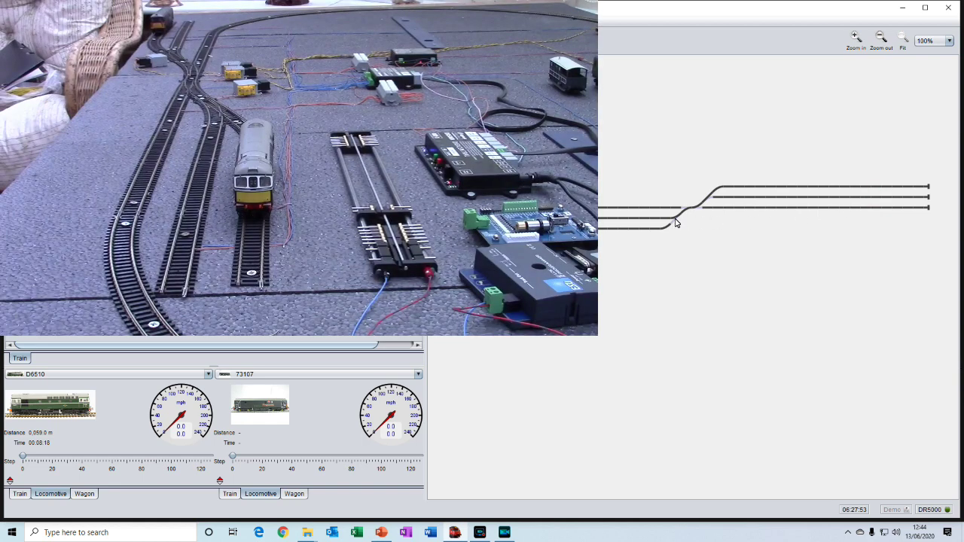
left_click(674, 220)
left_click(707, 201)
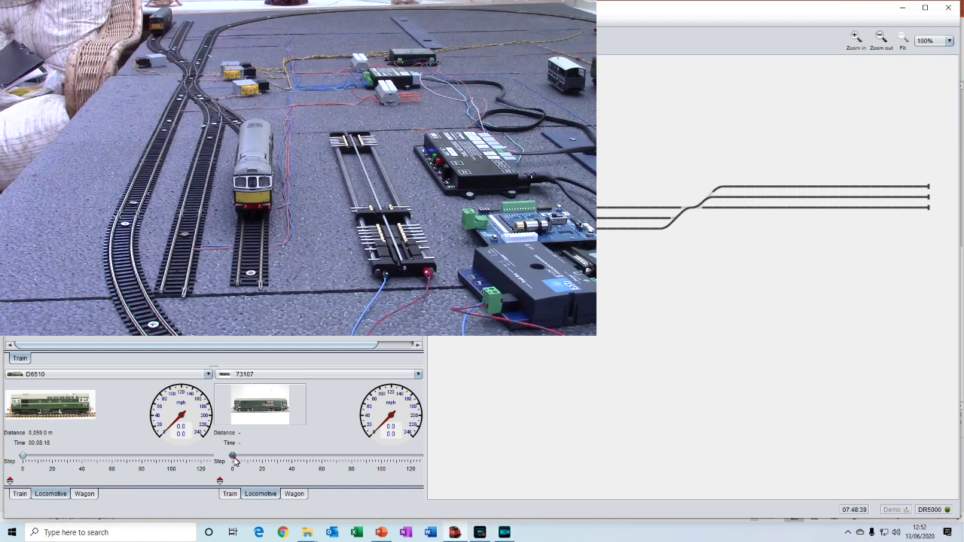
left_click_drag(232, 456, 278, 465)
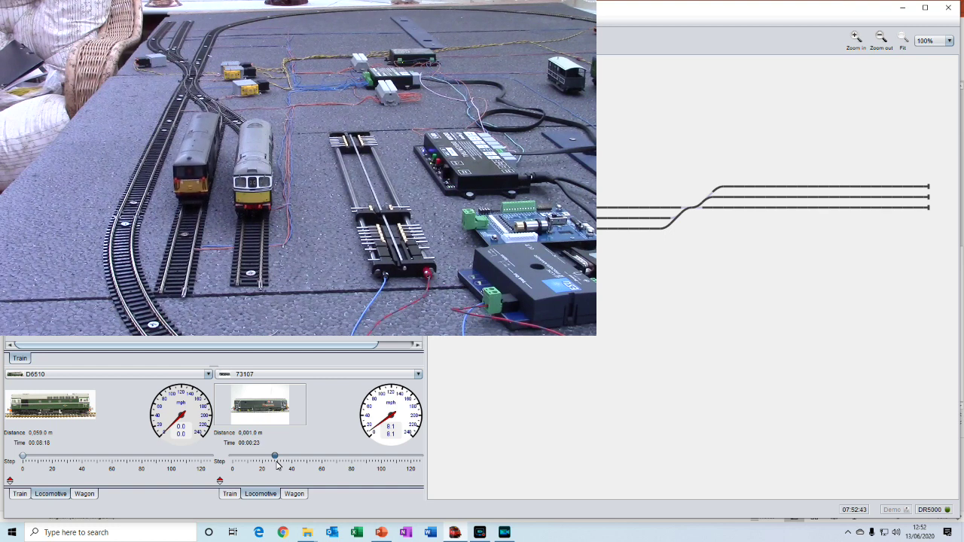
left_click_drag(275, 459, 239, 465)
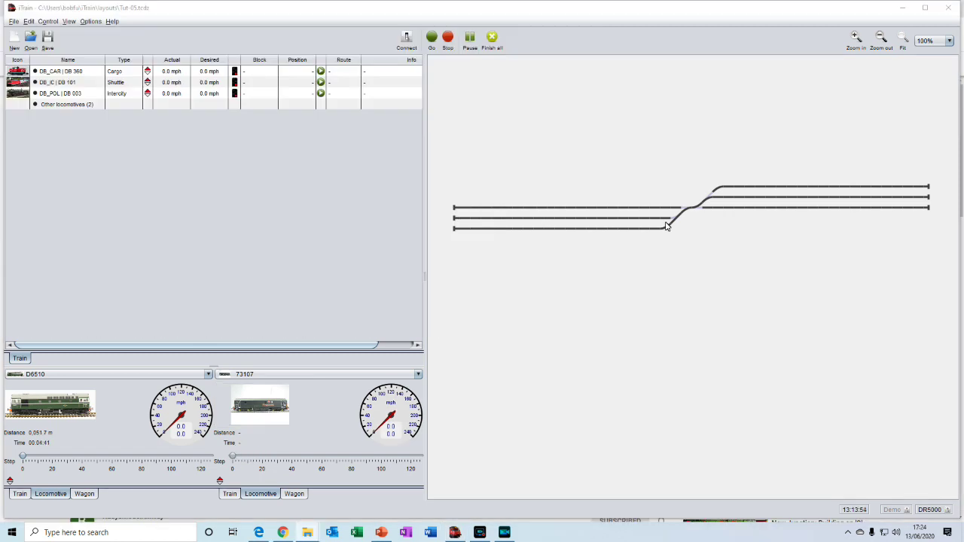